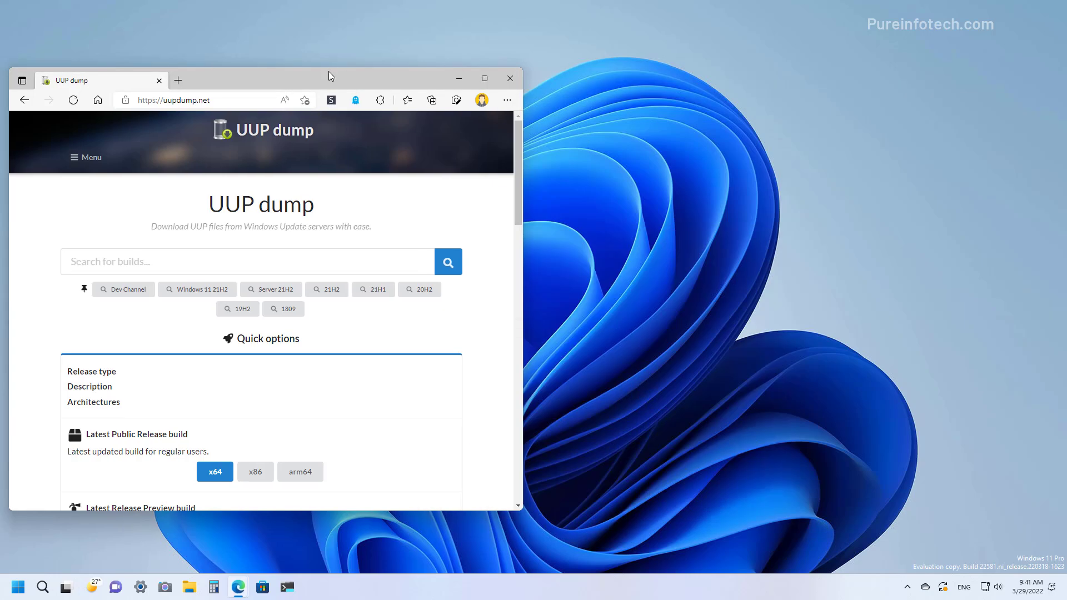
Move and enlarge the Edge window so UUP dump's full Quick options table is visible.
drag(329, 71, 421, 58)
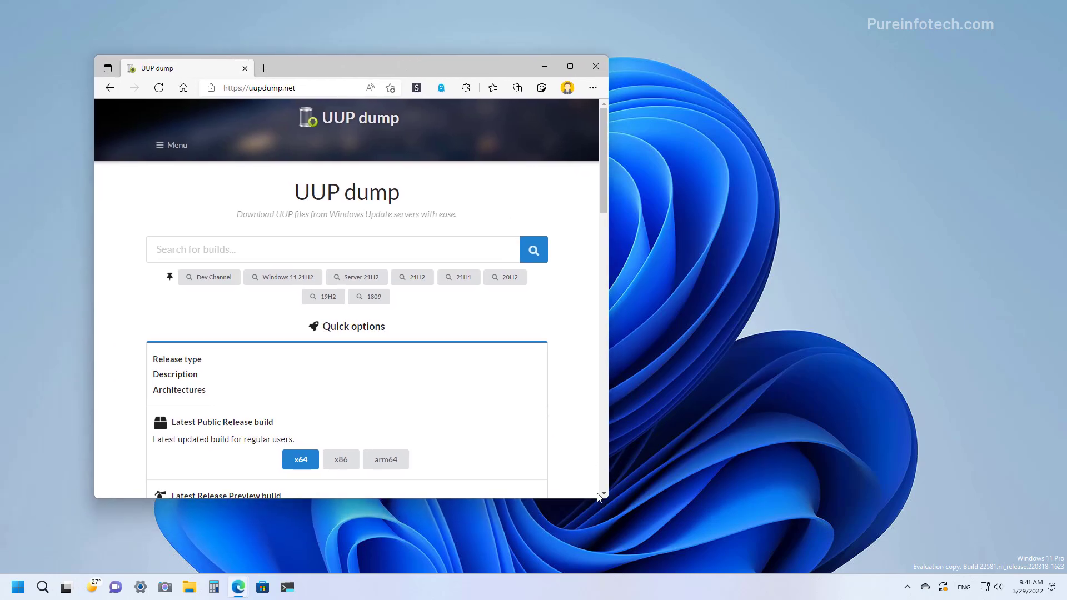
drag(605, 498, 937, 547)
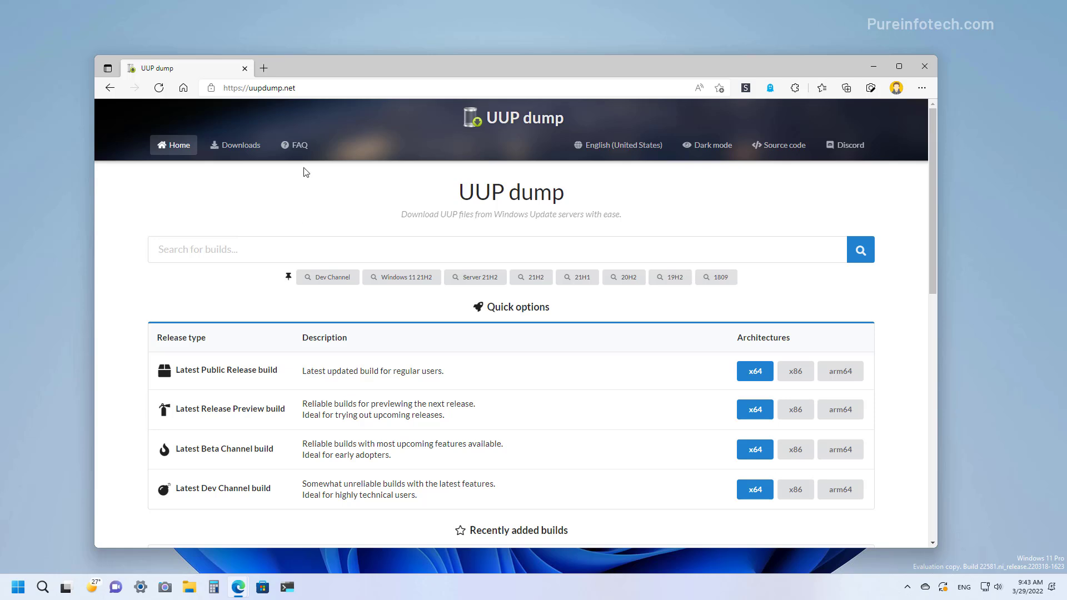
click(313, 89)
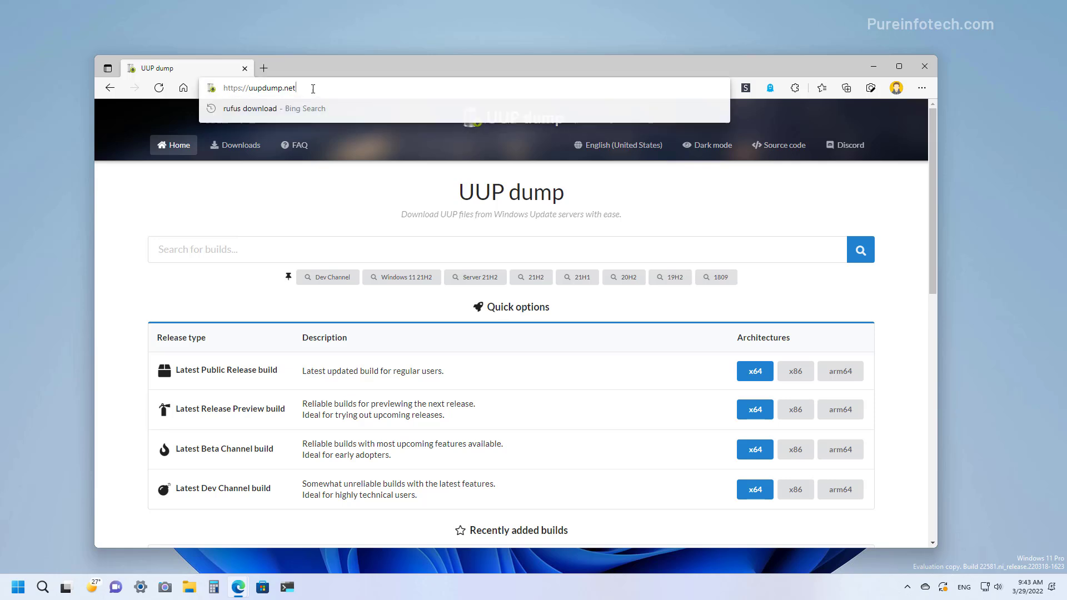
click(325, 174)
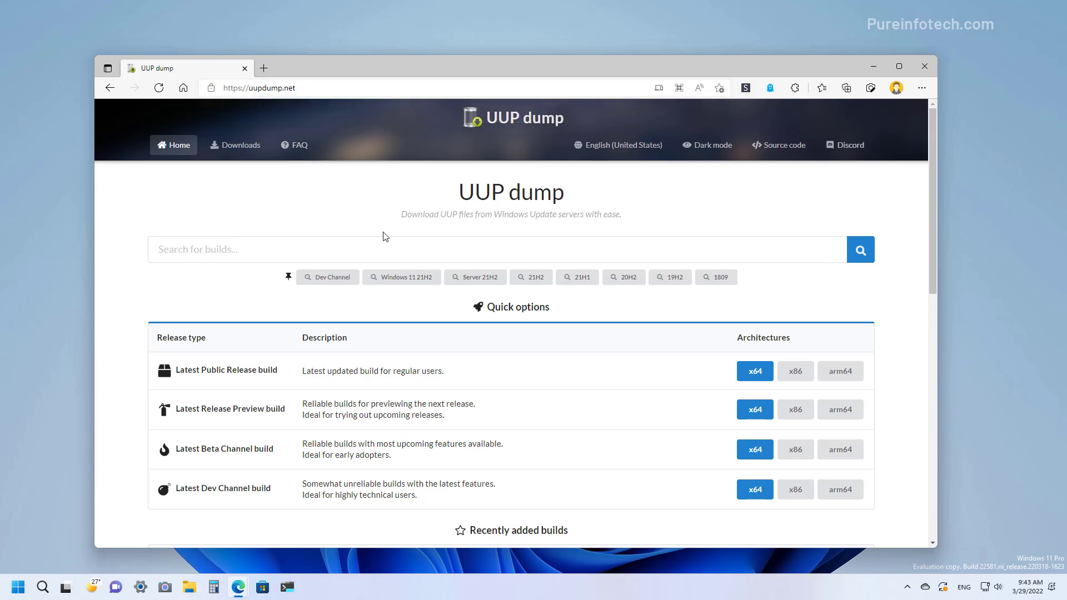
Run the Dev Channel quick search, listing 91 builds led by 22581.100 amd64.
click(331, 282)
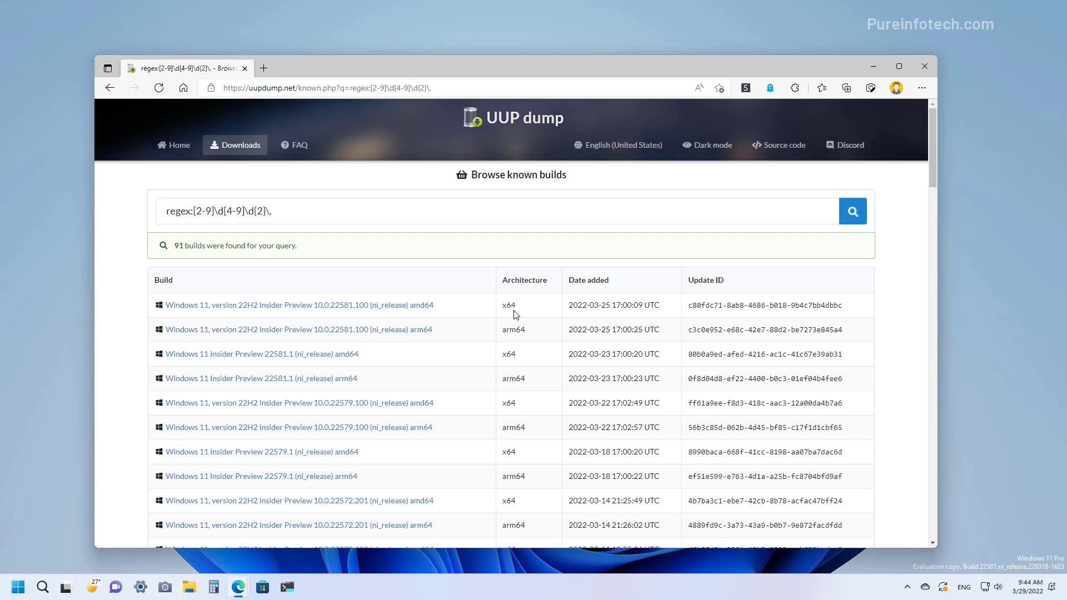
Open build 22581.100 amd64 and keep English (United States) as the language.
click(362, 310)
click(281, 240)
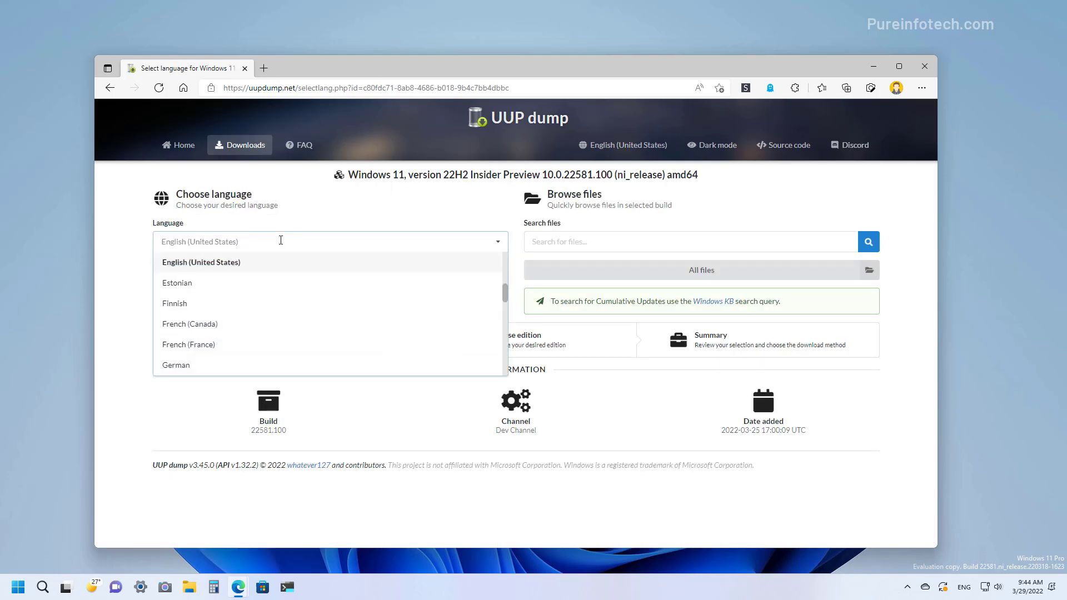
click(328, 211)
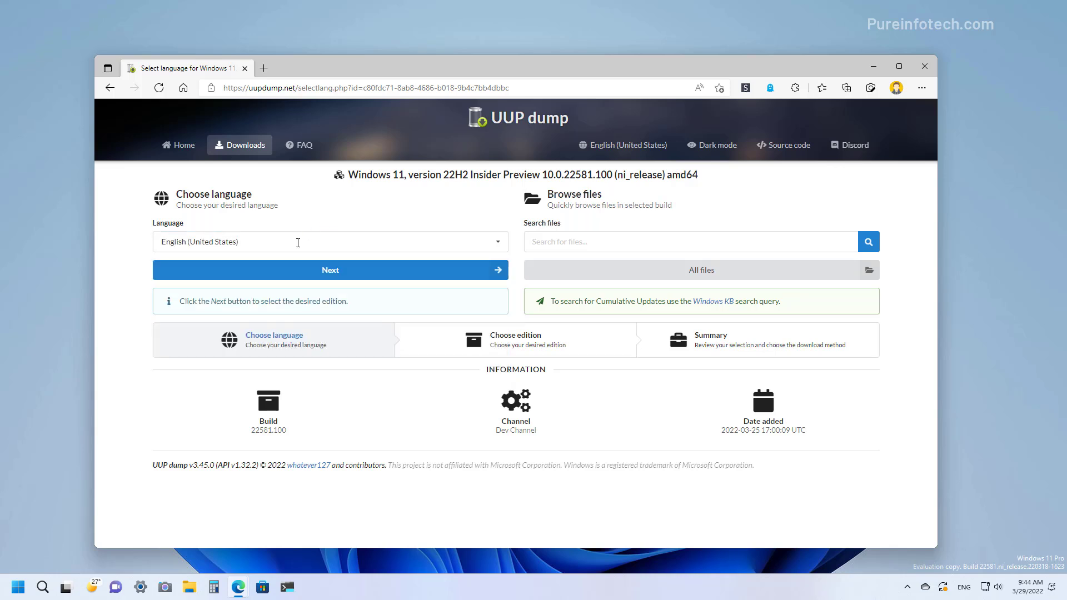
click(305, 272)
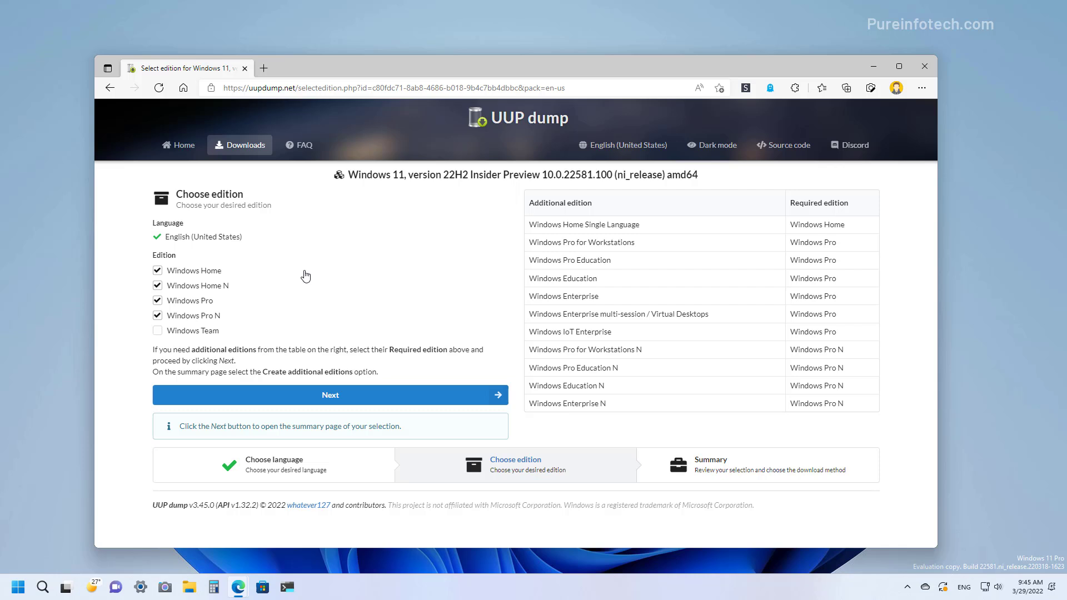
Untick Windows Home and both N editions, leaving only Windows Pro, and continue to the summary.
click(157, 315)
click(157, 285)
click(157, 271)
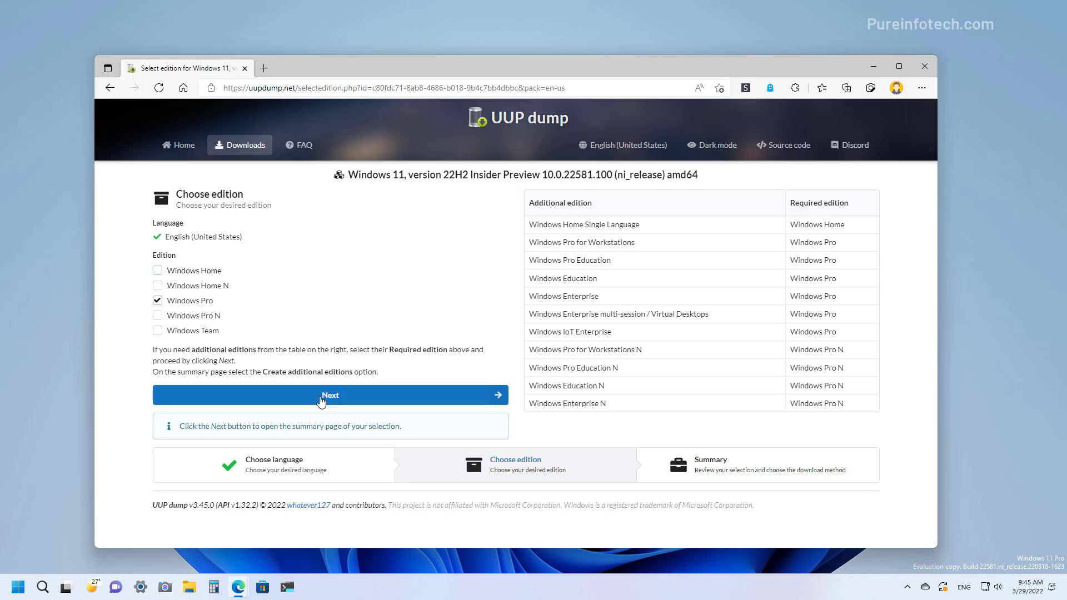
click(321, 399)
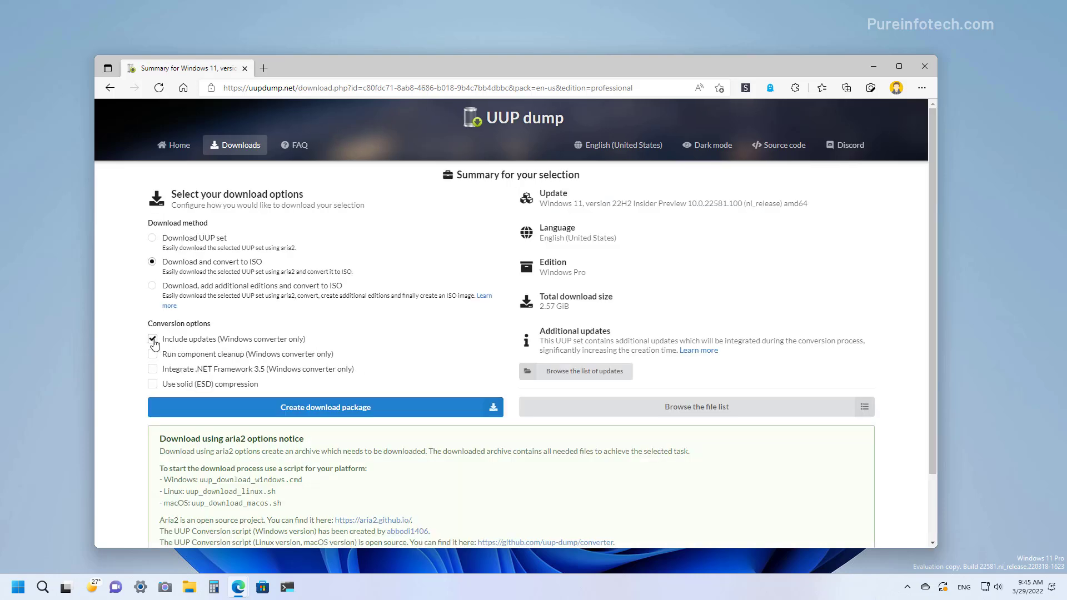
Untick Include updates and save the Windows Pro download package zip to Downloads.
click(152, 340)
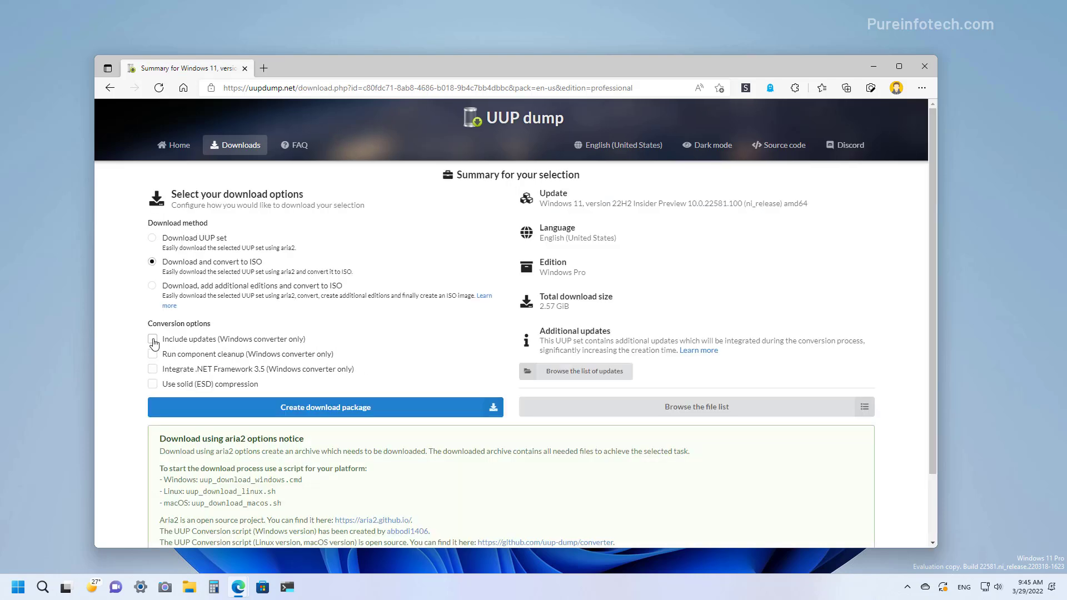
click(337, 411)
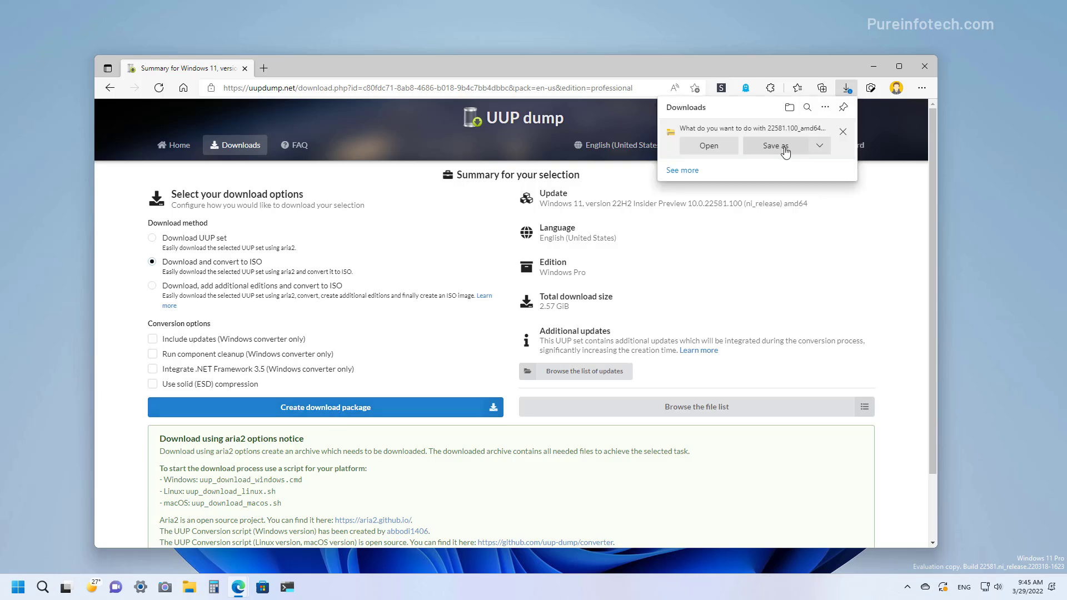
click(775, 146)
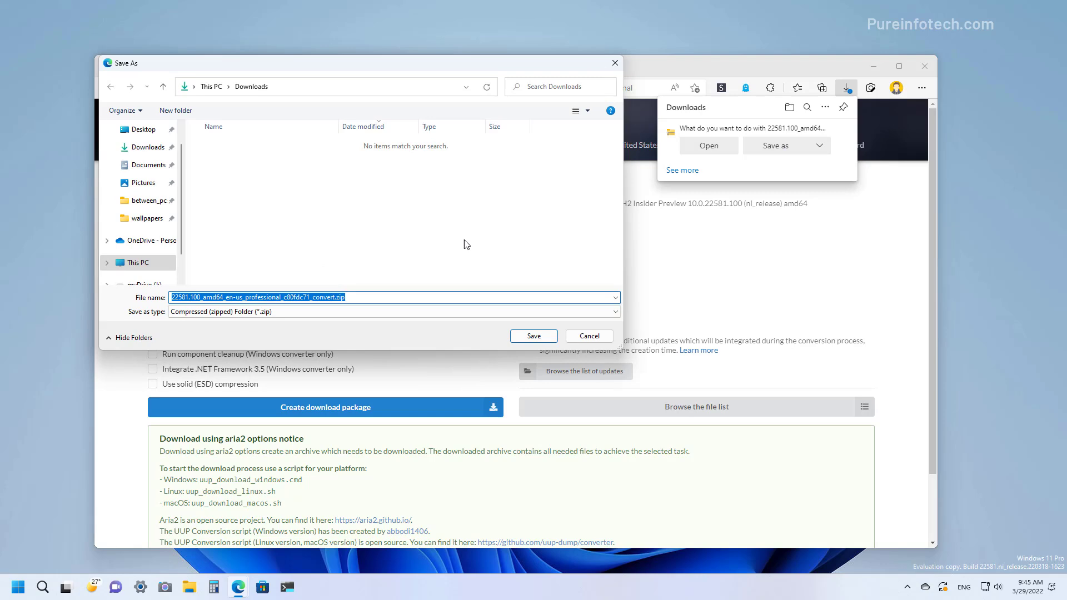
click(546, 336)
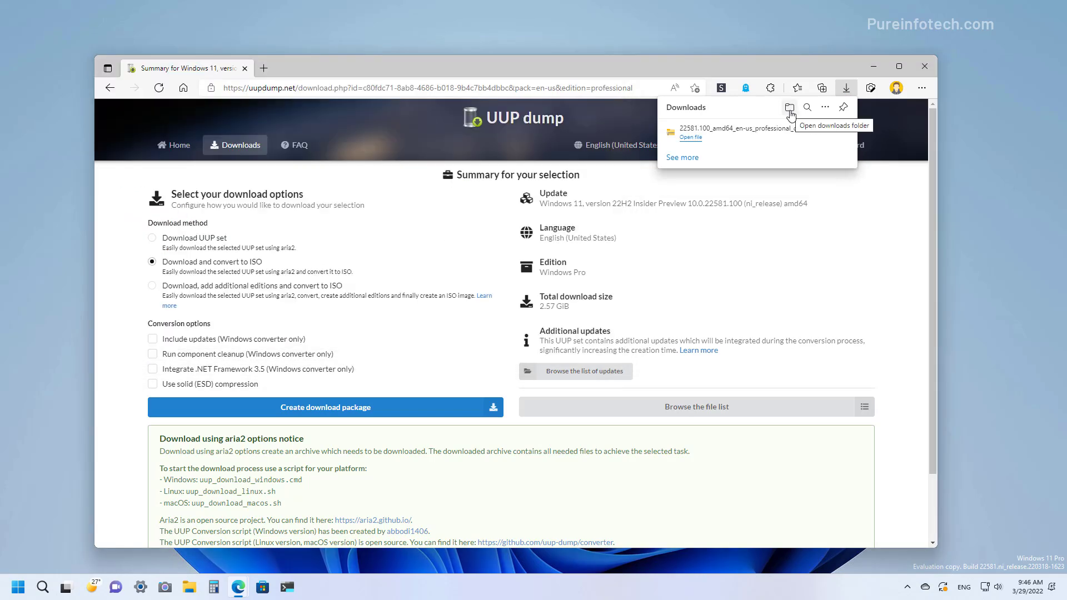
Extract the downloaded zip into its own 22581.100 convert folder in Downloads.
click(789, 107)
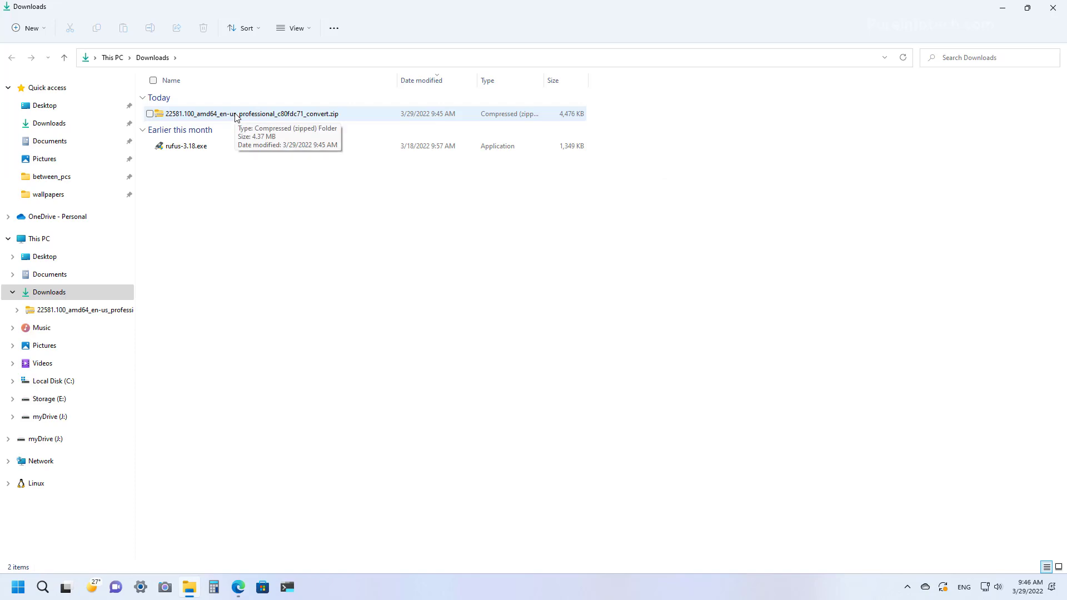
double_click(236, 115)
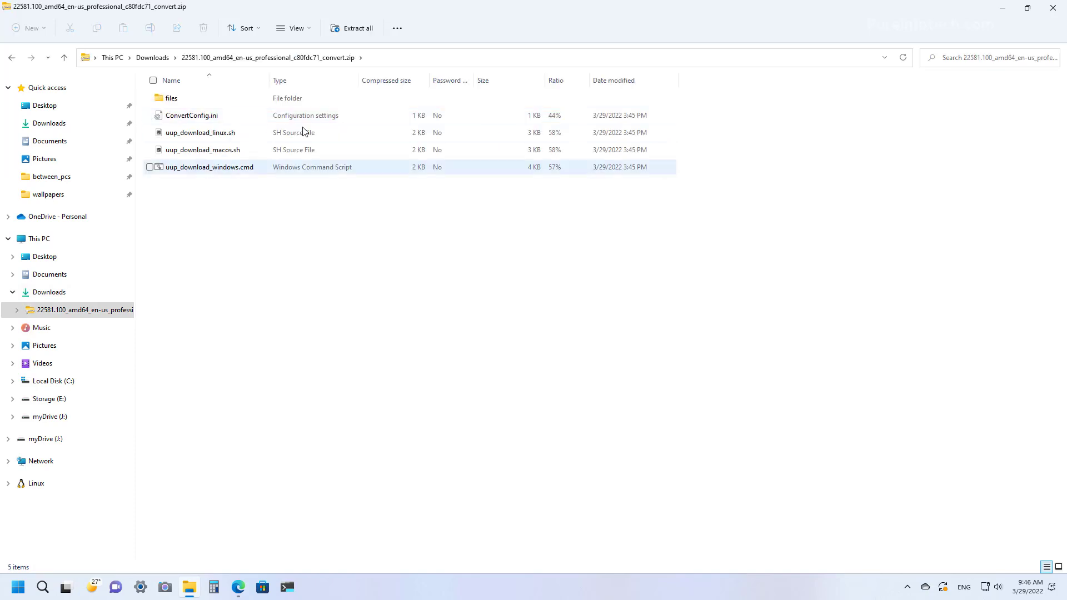
click(358, 31)
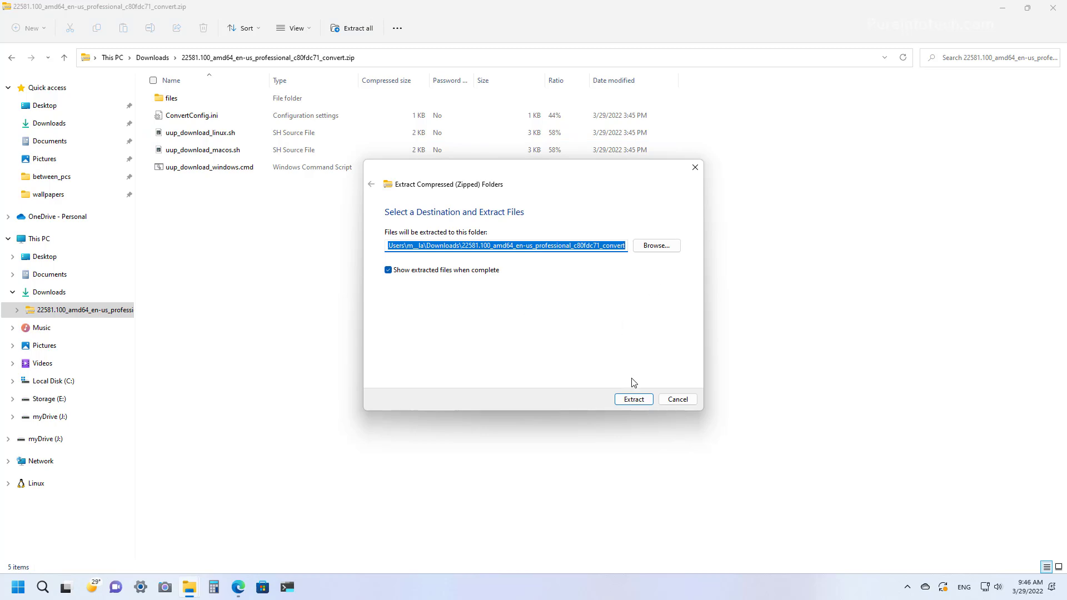
click(633, 398)
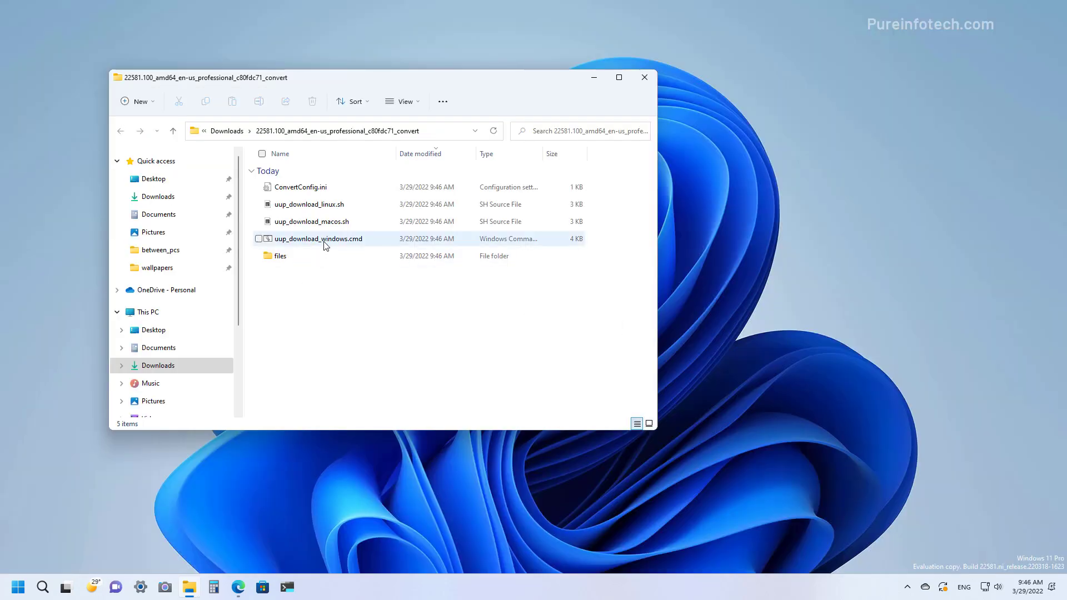
Run uup_download_windows.cmd as administrator, bypassing the SmartScreen warning and approving UAC.
click(326, 240)
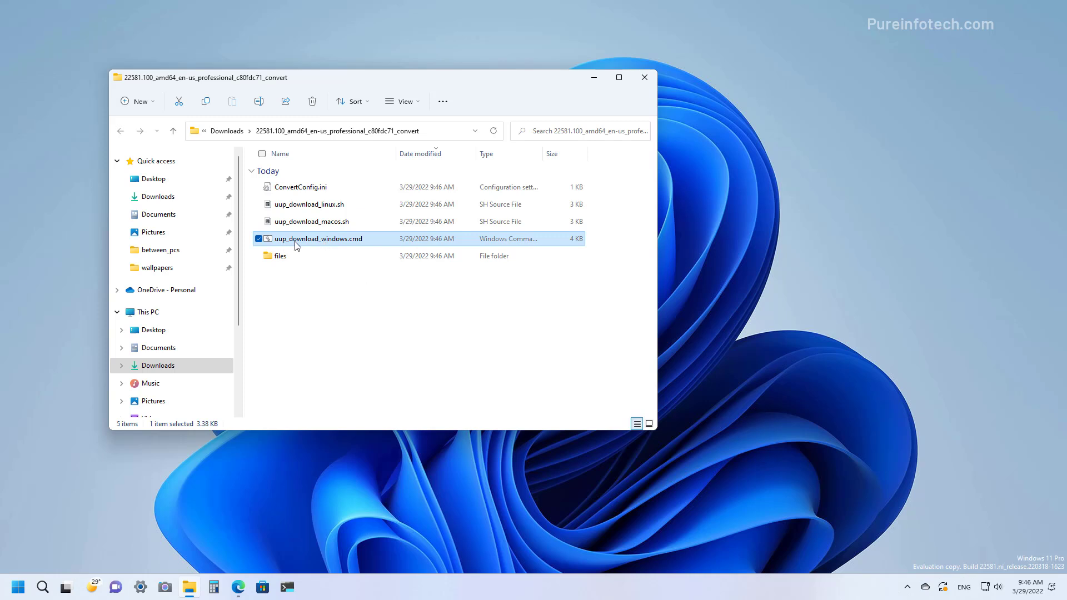
right_click(353, 244)
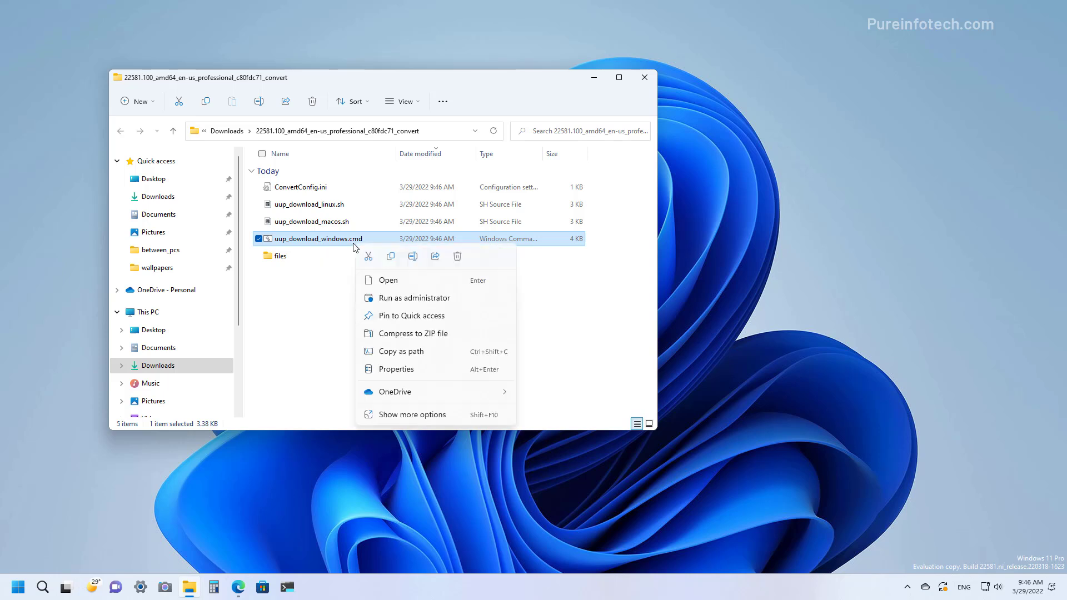
click(403, 299)
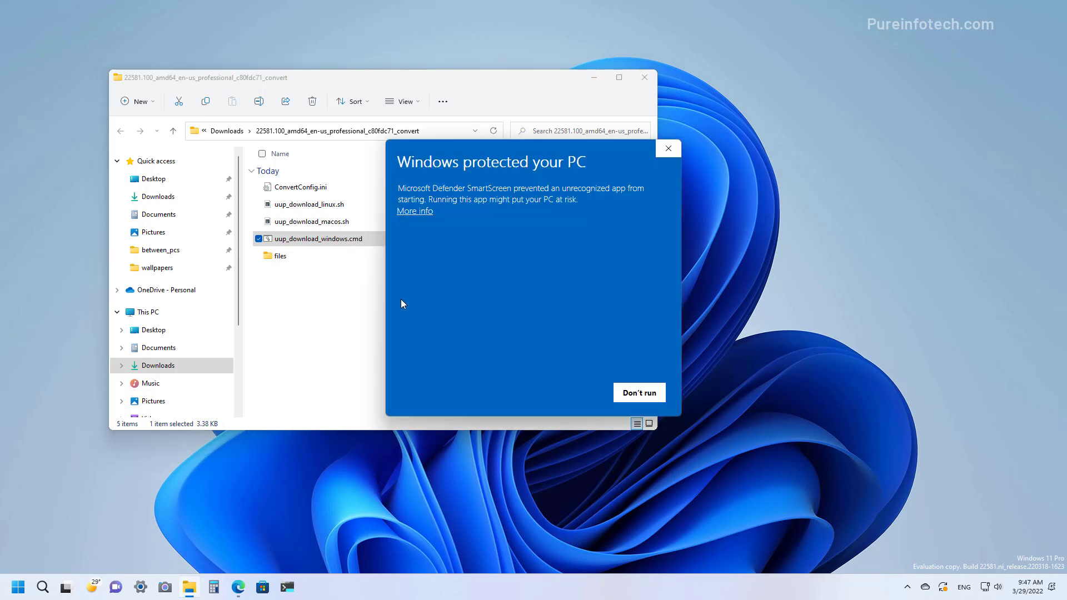
click(424, 217)
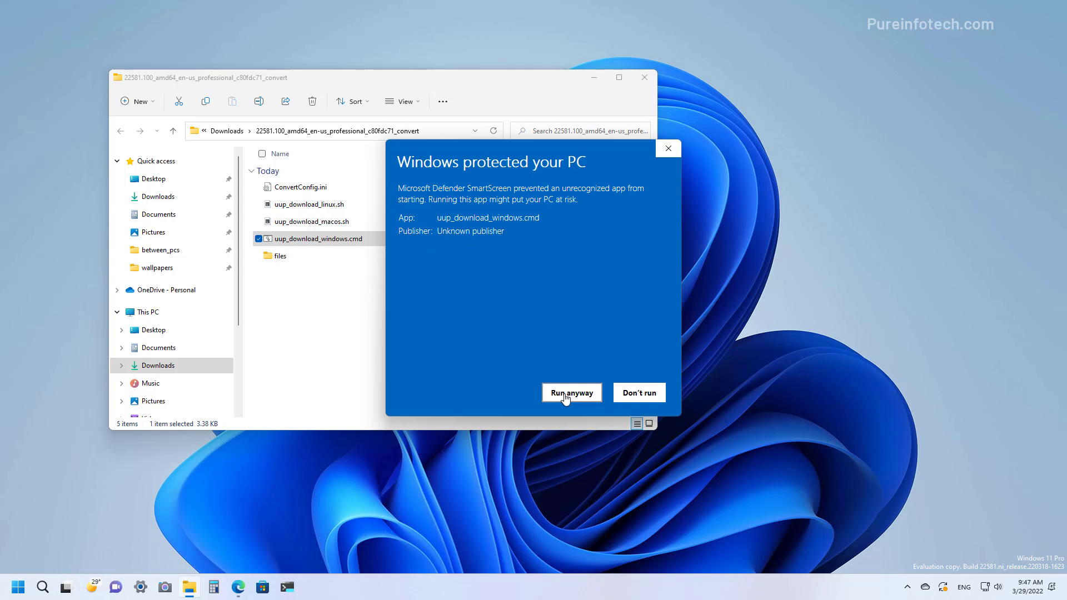
click(566, 393)
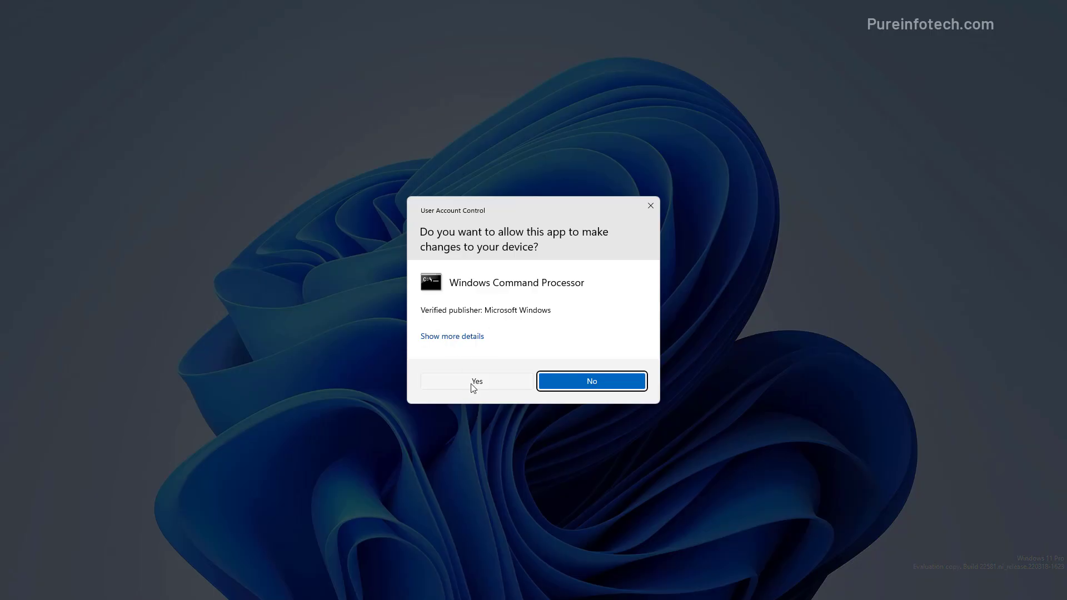
click(473, 382)
Turn off voice access, then exit the console once the Build 22581 ISO conversion finishes.
click(1036, 10)
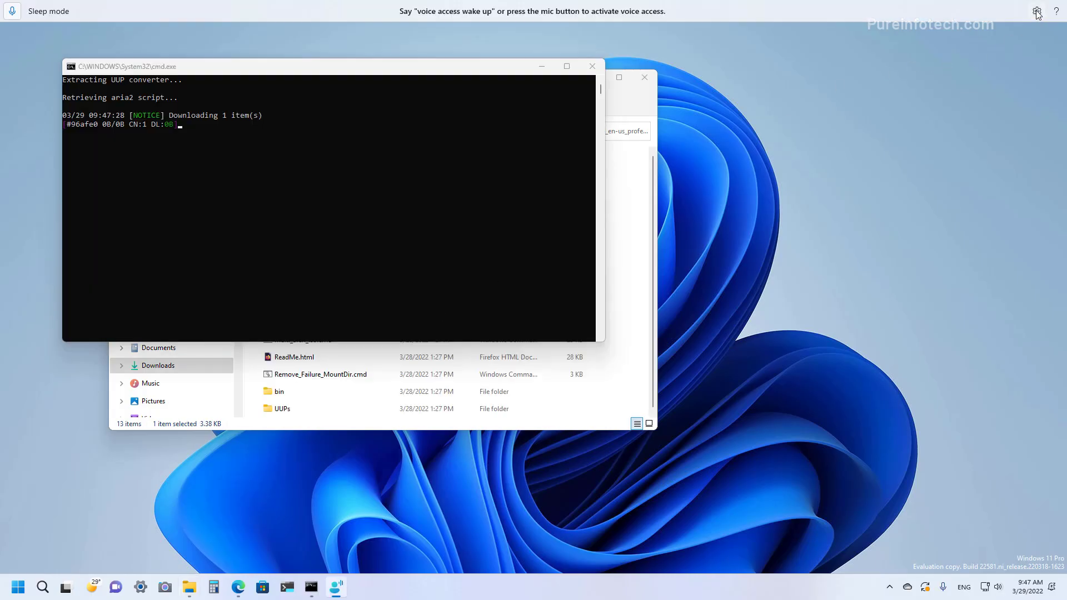
click(1001, 73)
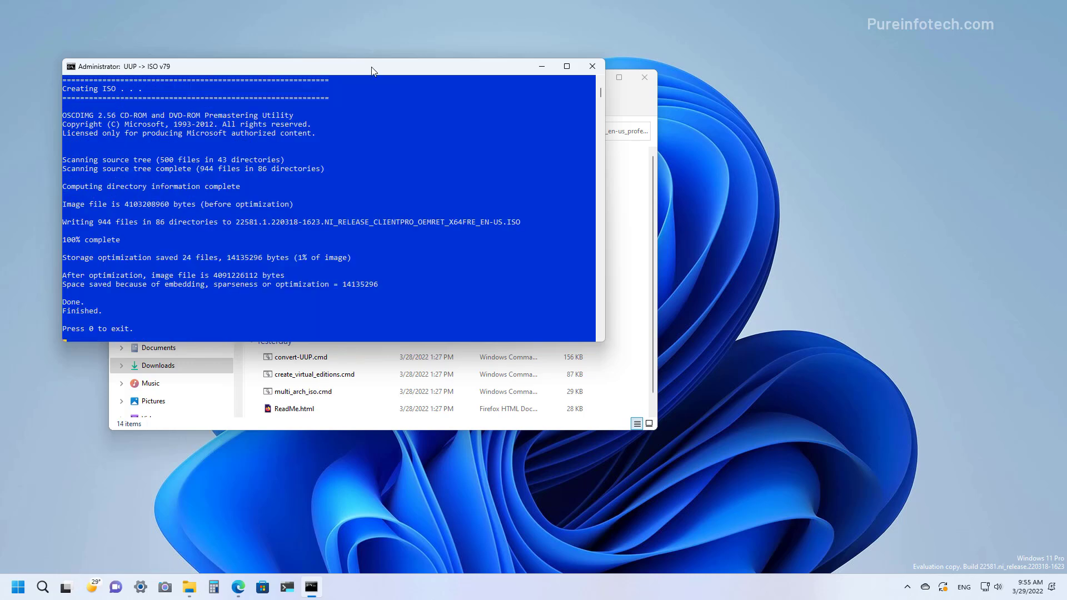
click(368, 267)
key(0)
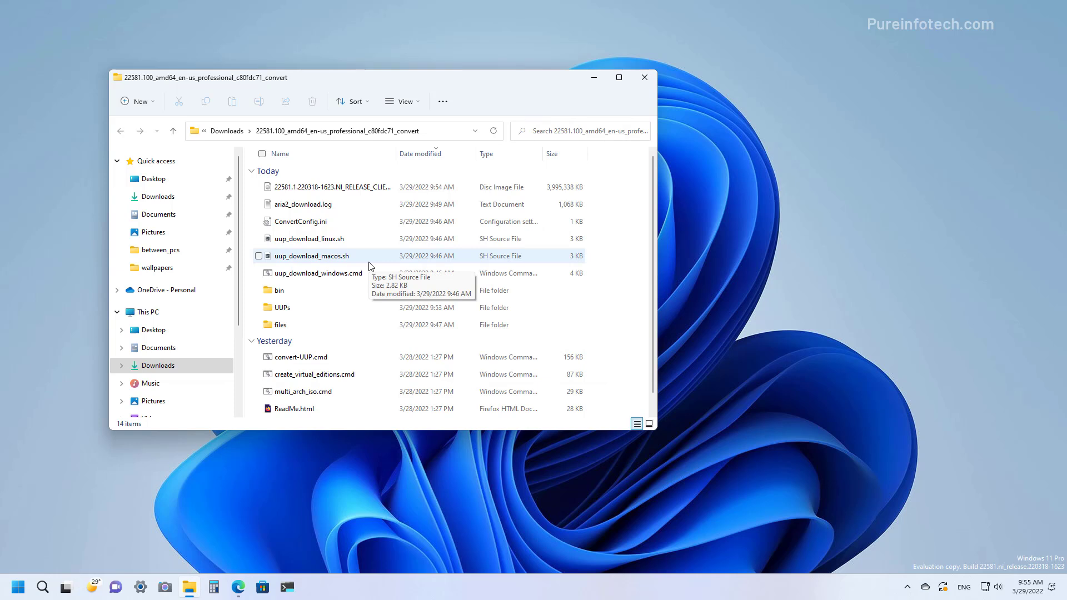
Enlarge Explorer and widen the Name column to show the full ISO name, then switch to Edge.
drag(658, 432, 719, 494)
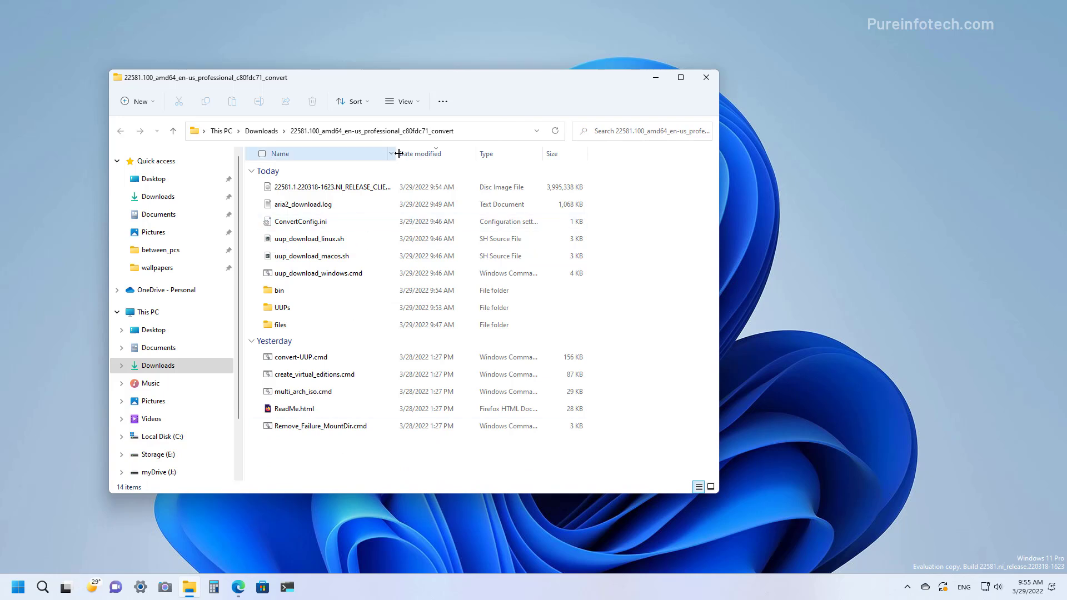
drag(396, 154, 511, 158)
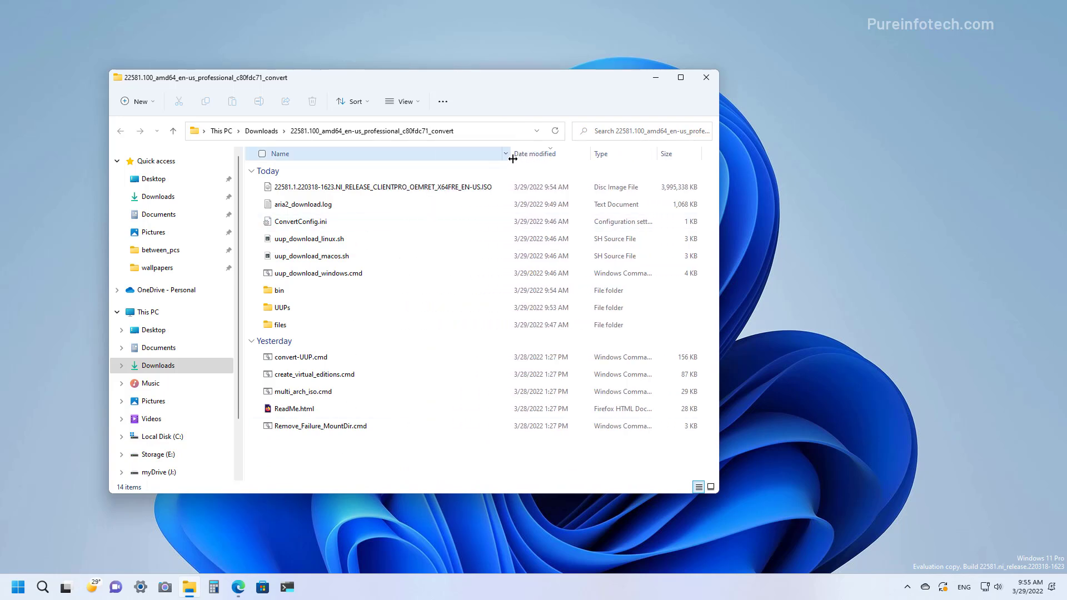
click(381, 188)
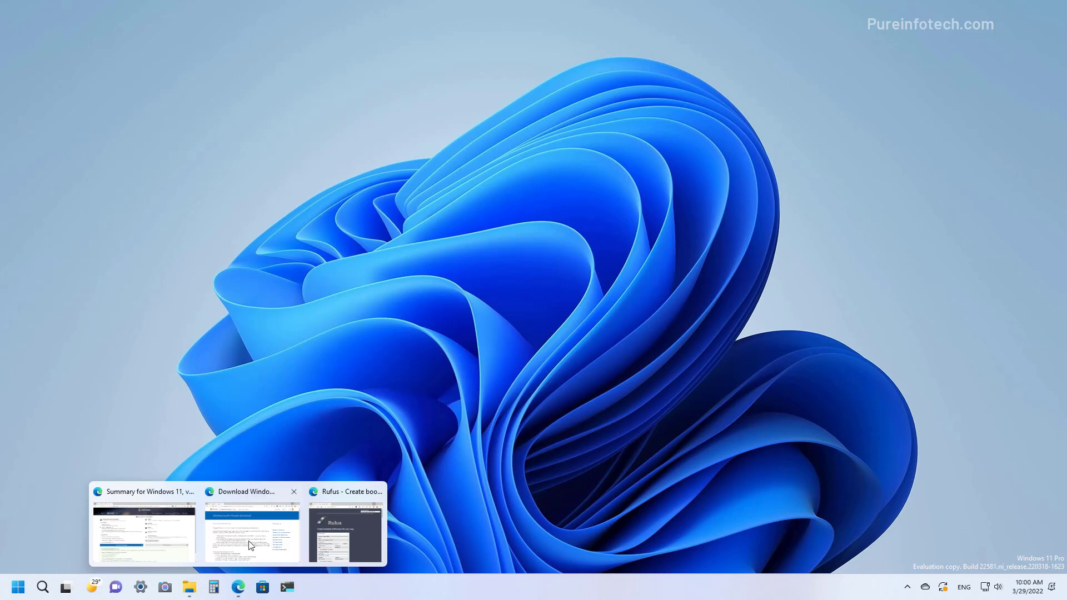
click(250, 517)
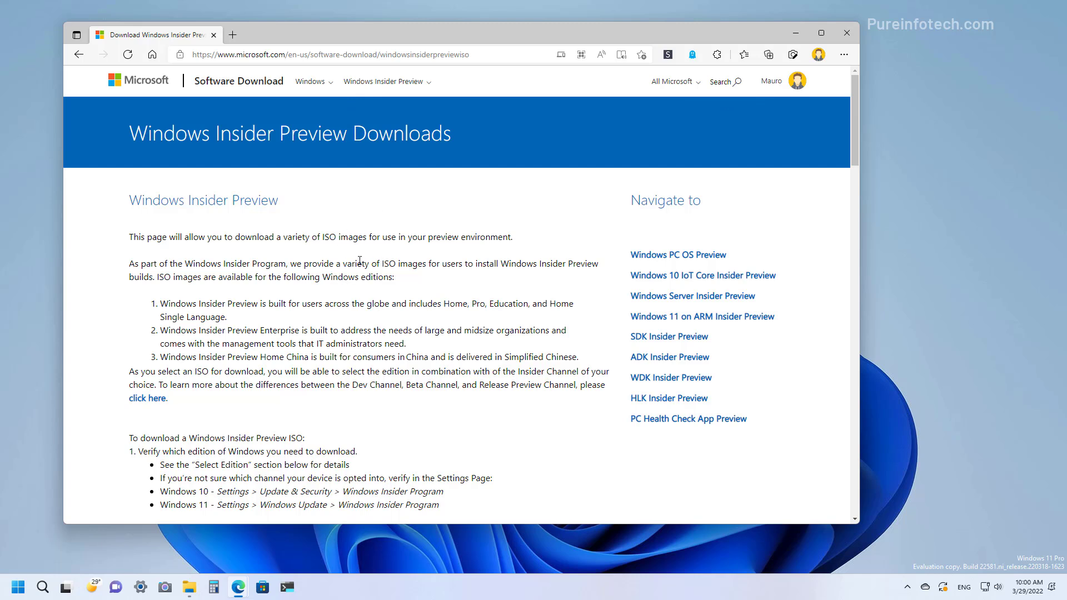
Select and confirm the Windows 11 Insider Preview Dev Channel edition.
key(ctrl+l)
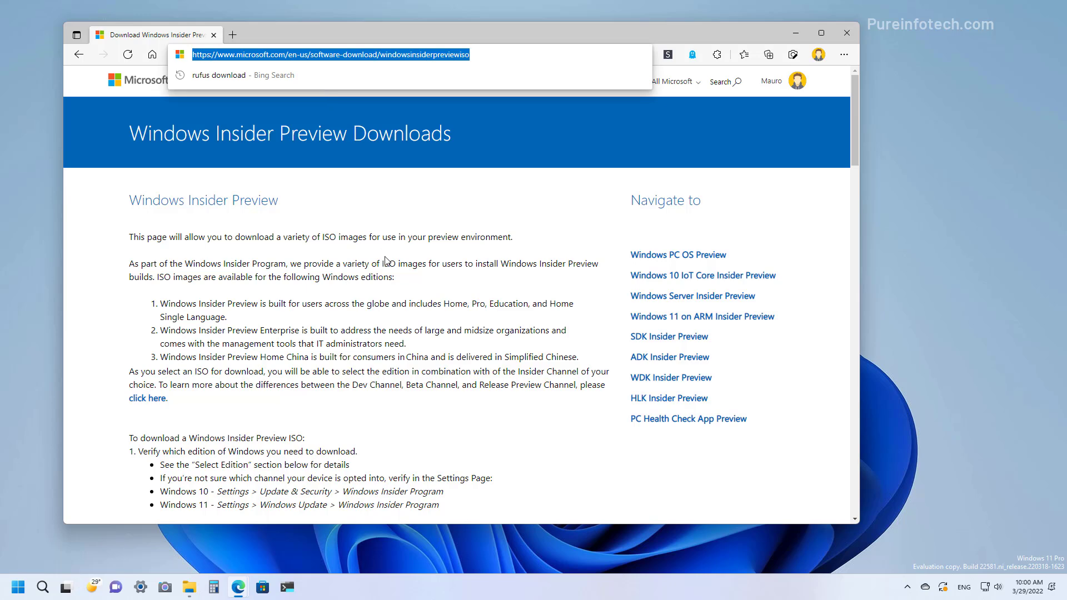
scroll(387, 260, down, 15)
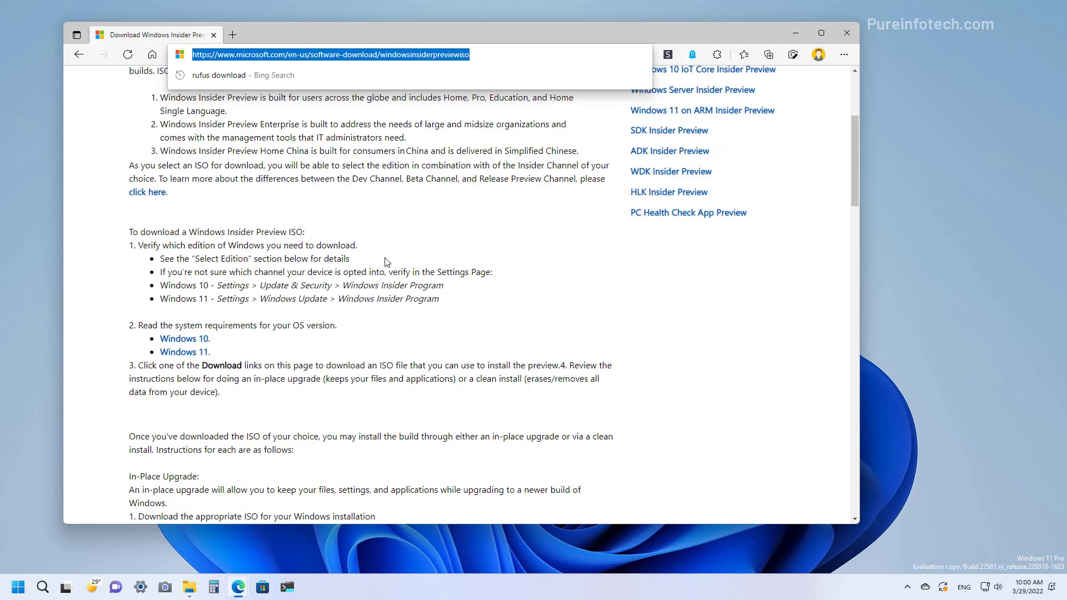
scroll(385, 259, down, 11)
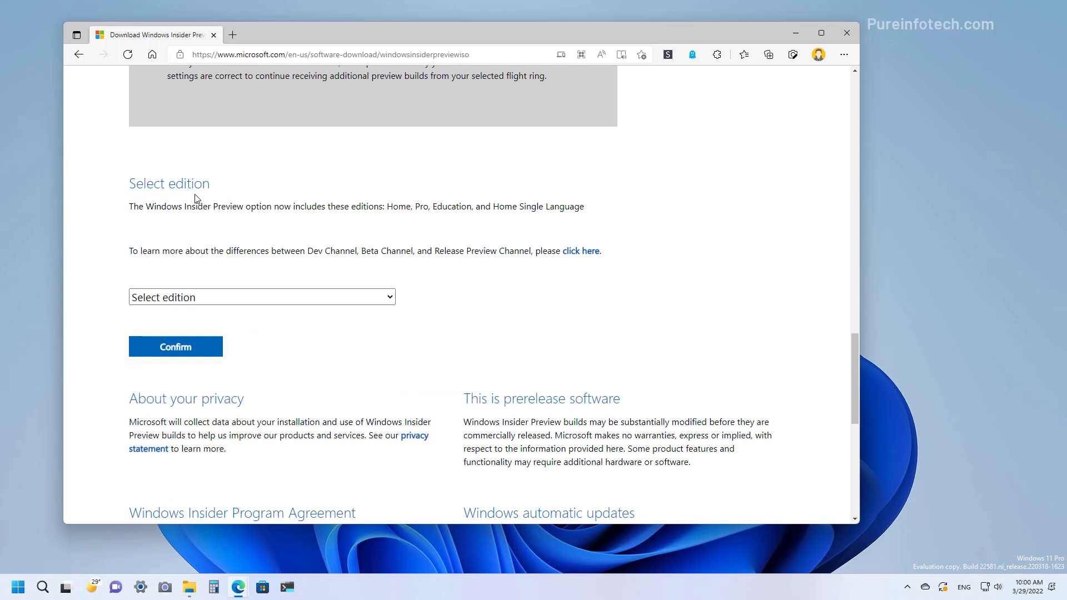
click(310, 298)
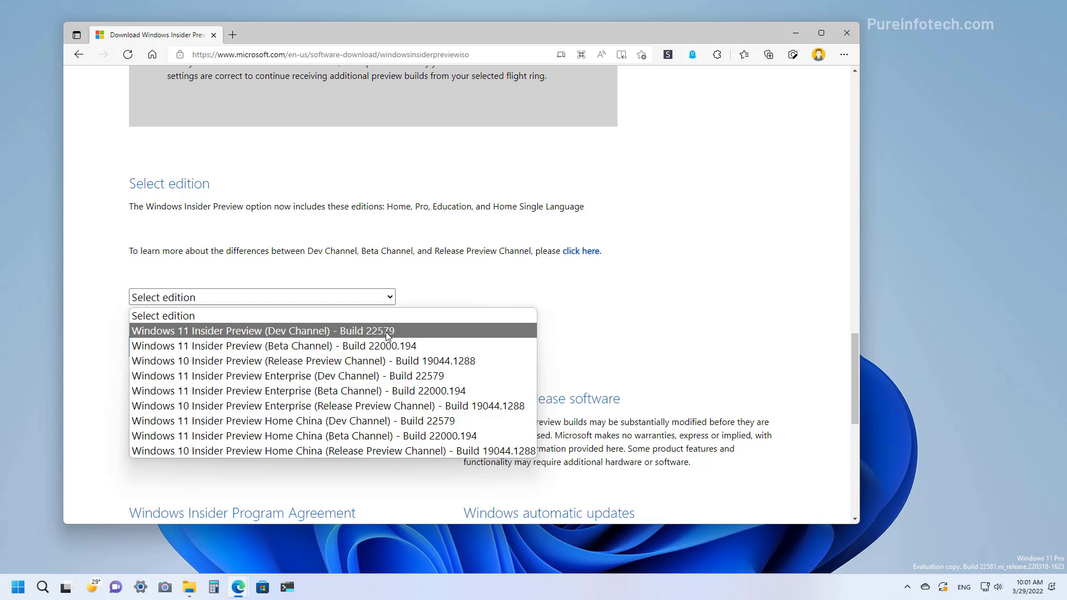
click(387, 333)
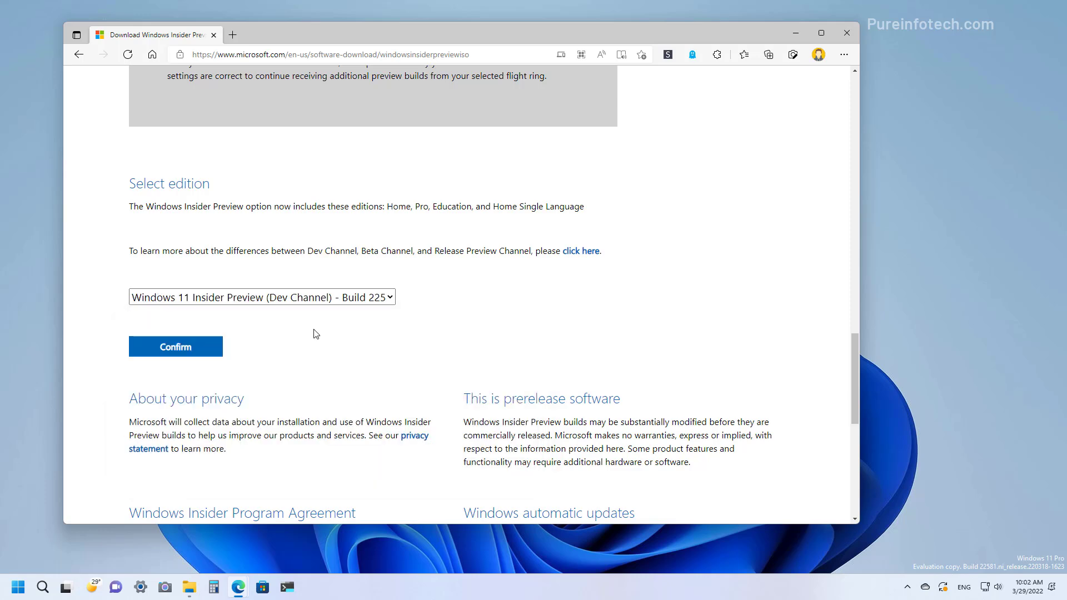
click(275, 301)
click(274, 301)
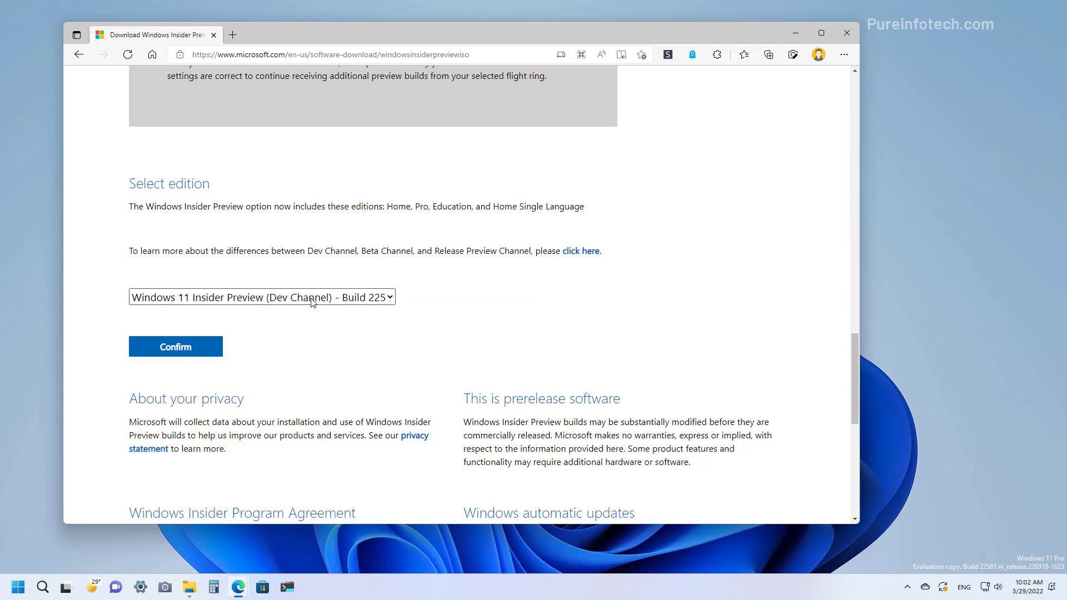
click(211, 350)
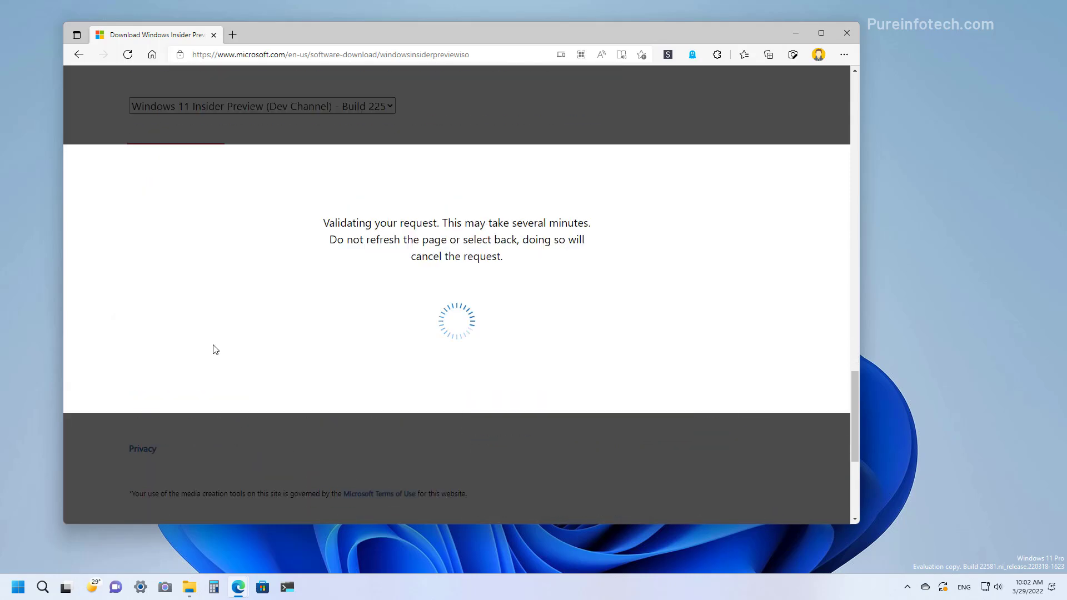
Confirm English (United States) and save the 64-bit ISO download into Downloads.
click(287, 199)
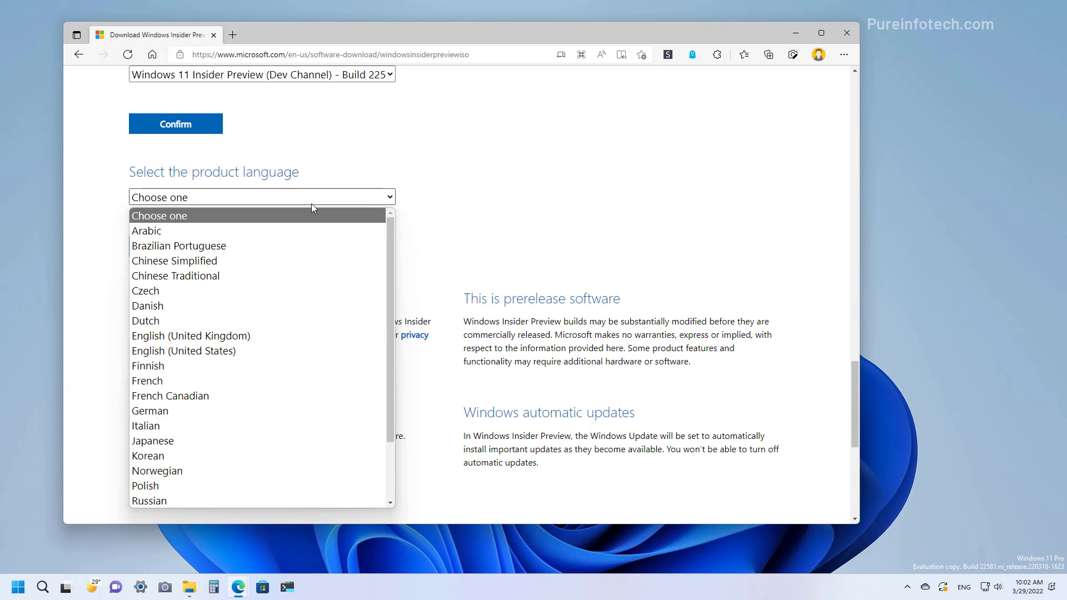
scroll(389, 277, down, 1)
click(184, 310)
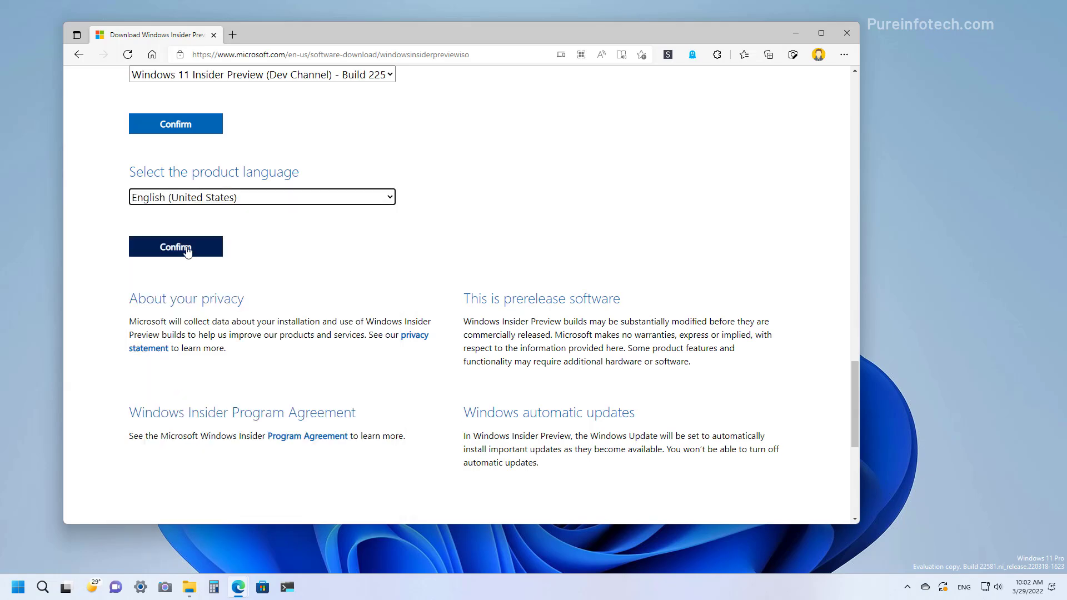
click(188, 250)
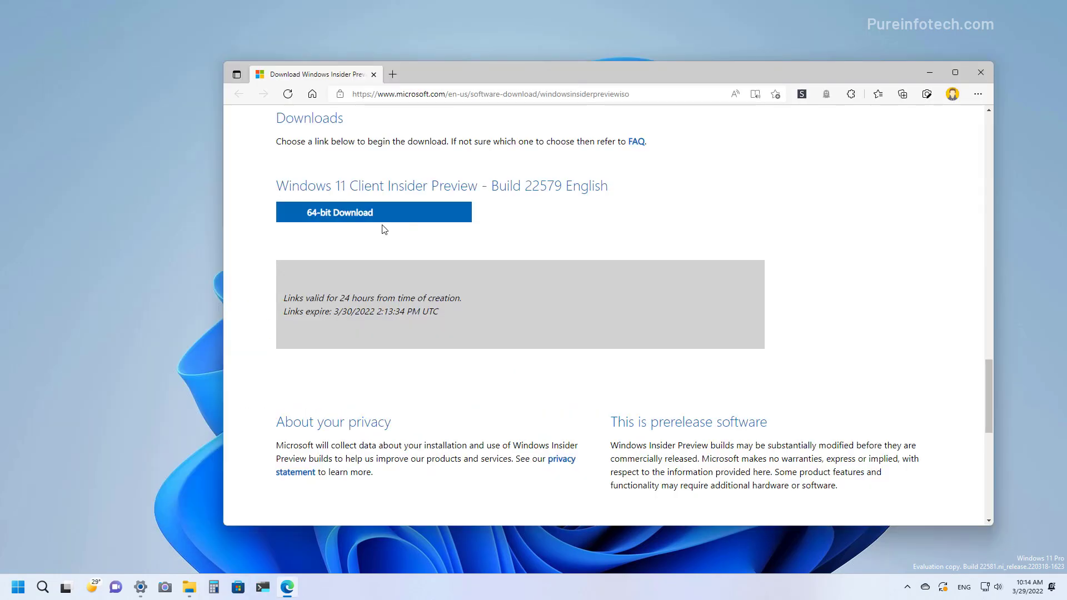
click(346, 220)
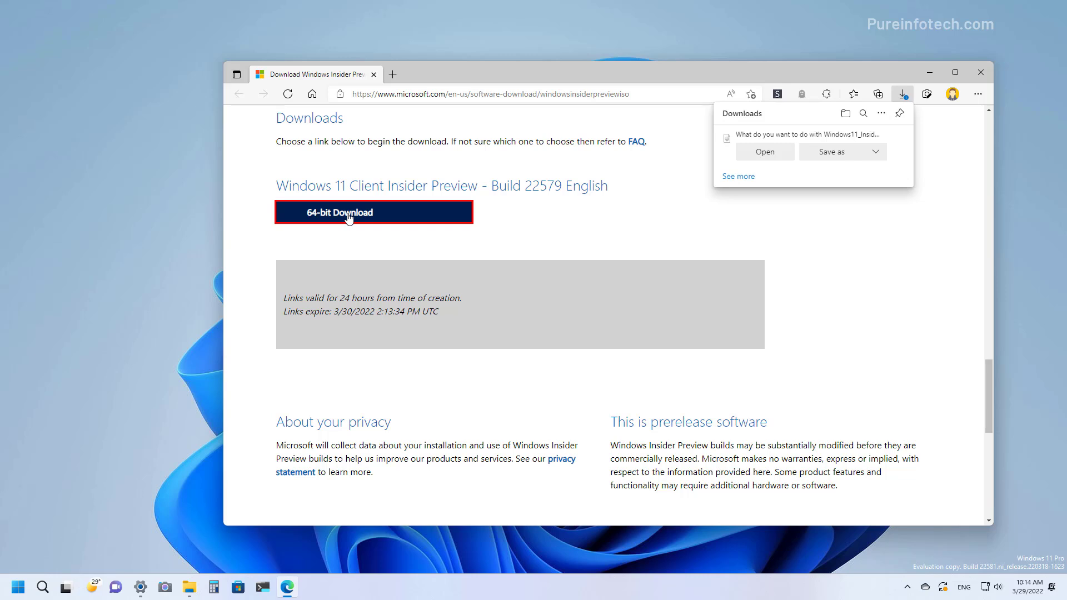
click(833, 155)
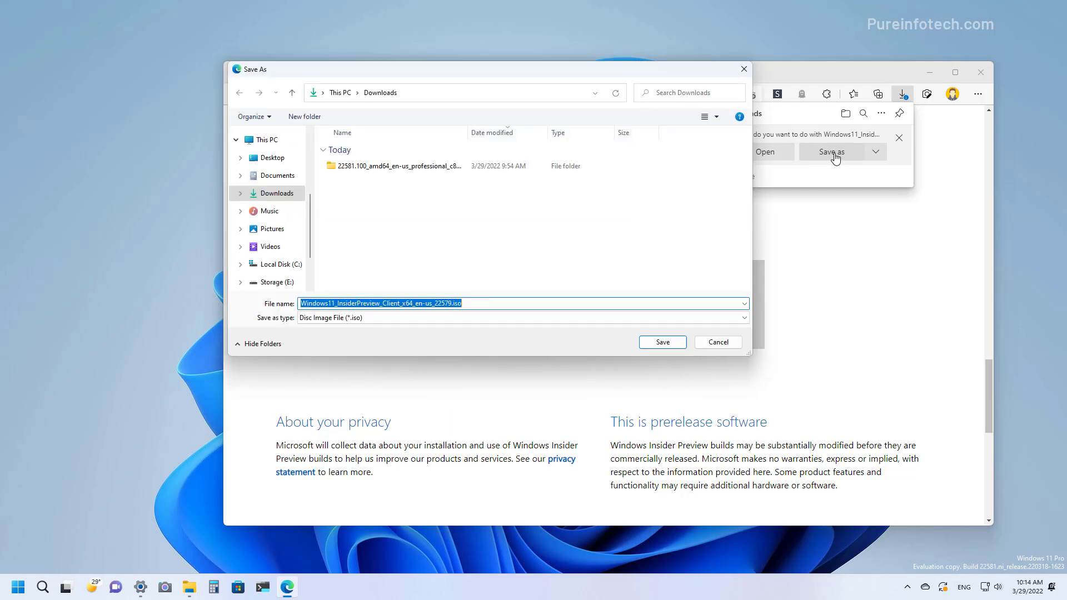
click(662, 342)
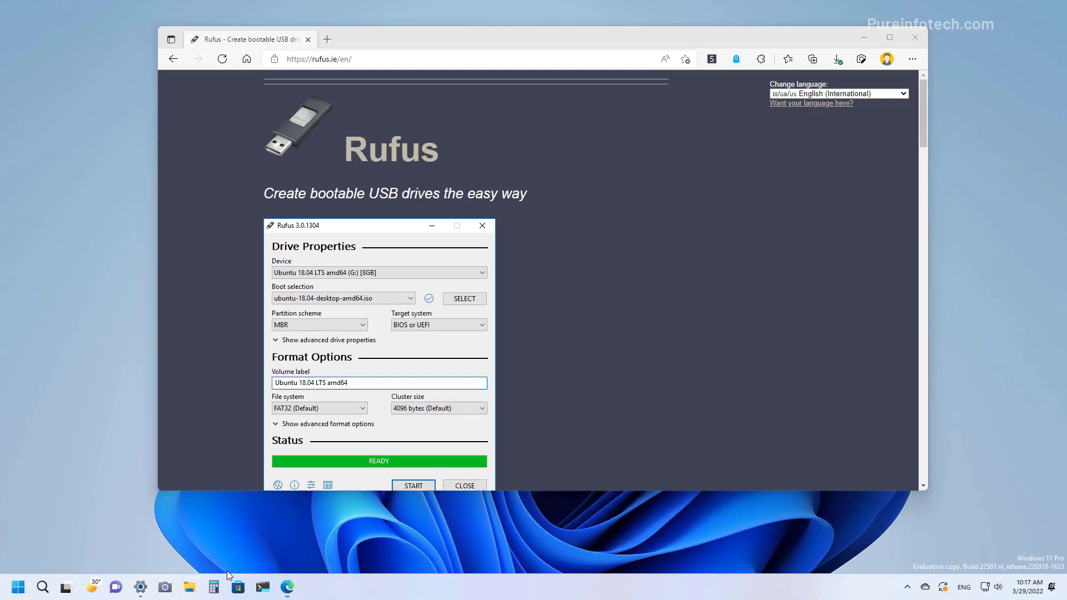
Open Downloads in a new Explorer window and locate the 22579 ISO and rufus-3.18.exe.
key(super+e)
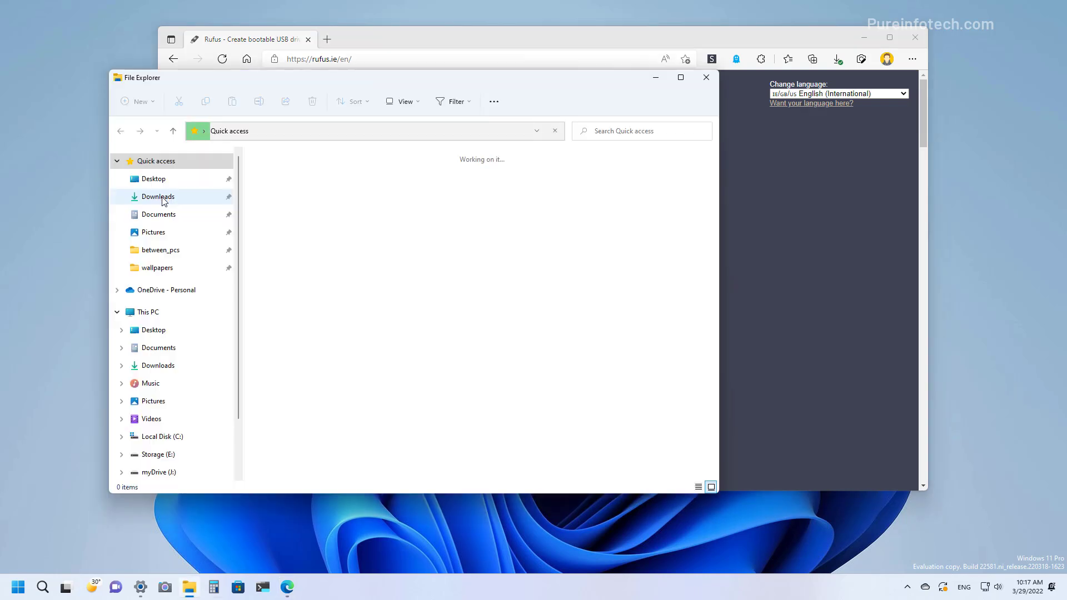
click(163, 198)
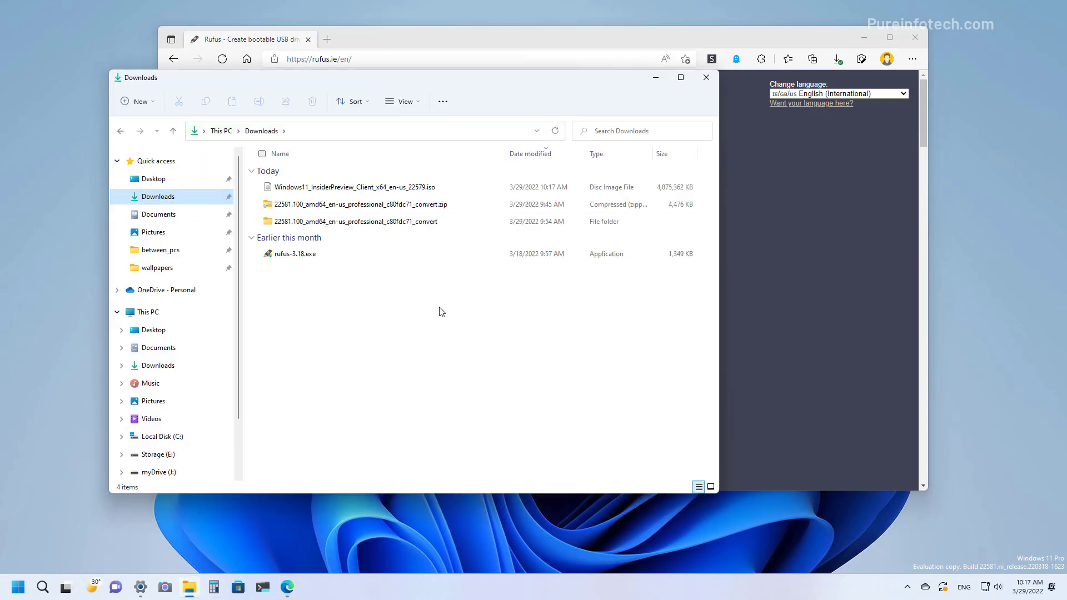
click(367, 189)
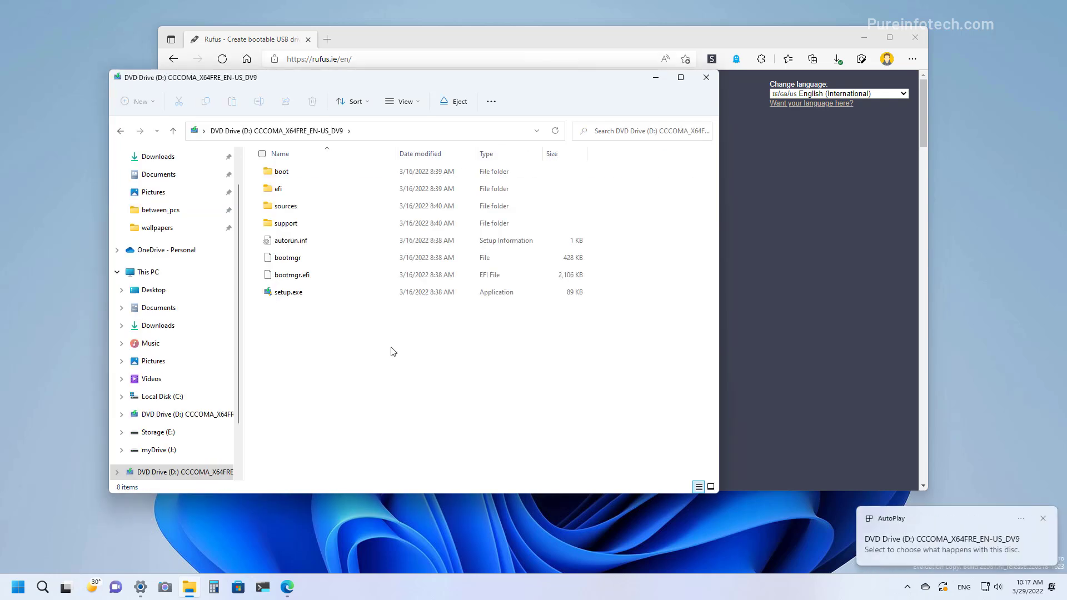
click(289, 294)
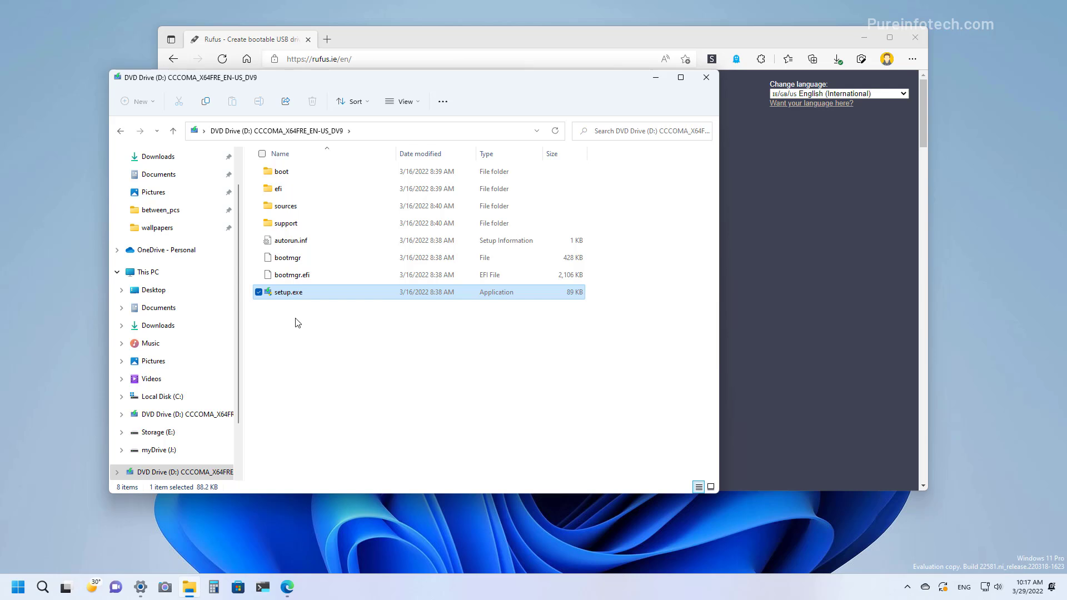
click(163, 158)
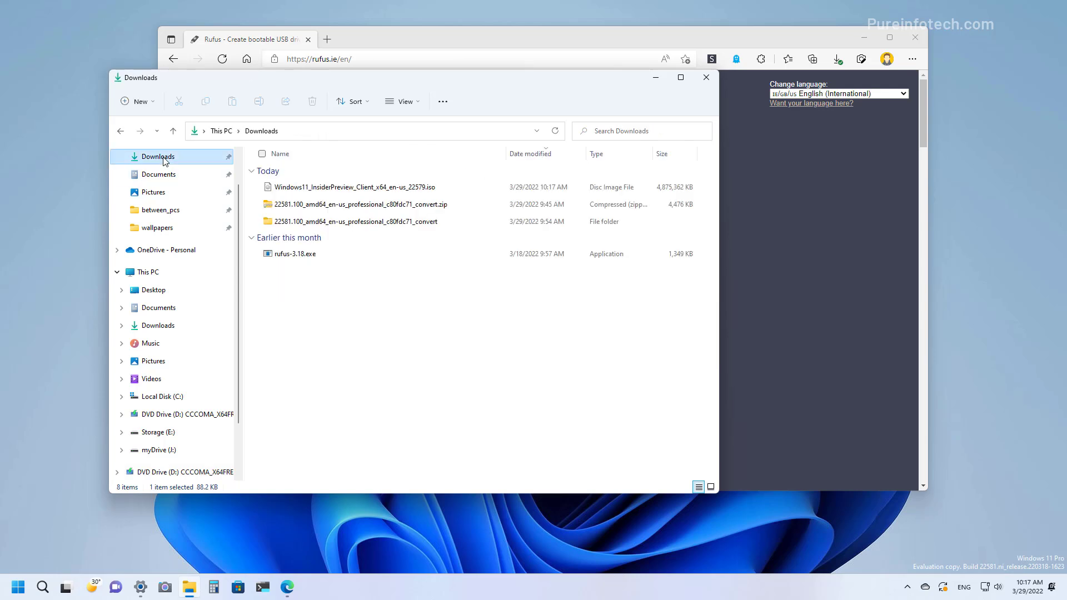
click(340, 190)
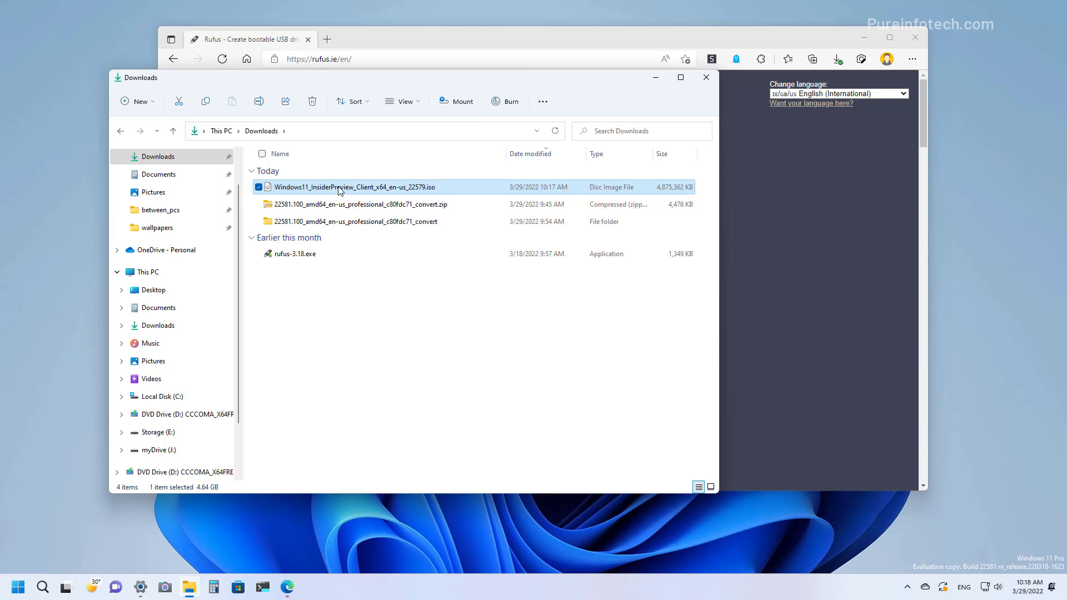
click(309, 254)
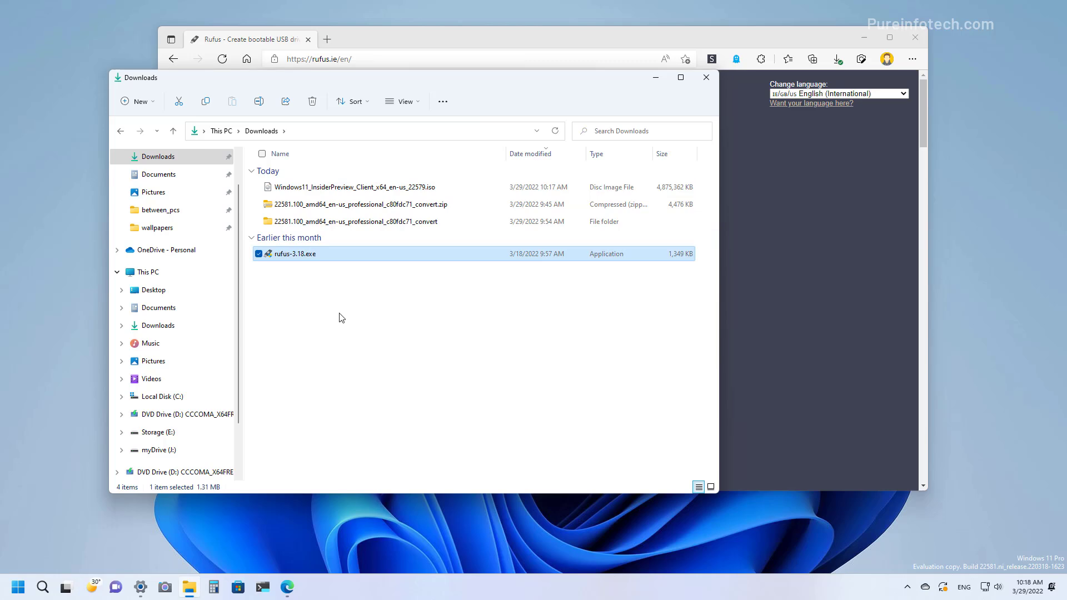
Cancel the duplicate rufus-3.18 (1).exe download from the Rufus site and minimize Edge.
click(807, 299)
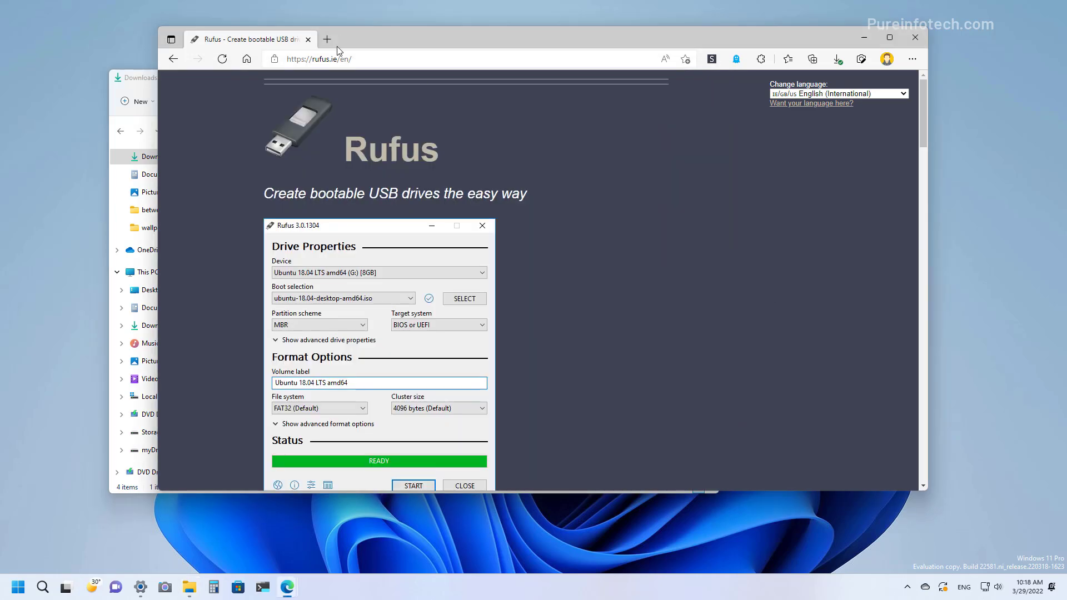
click(369, 60)
scroll(484, 205, down, 8)
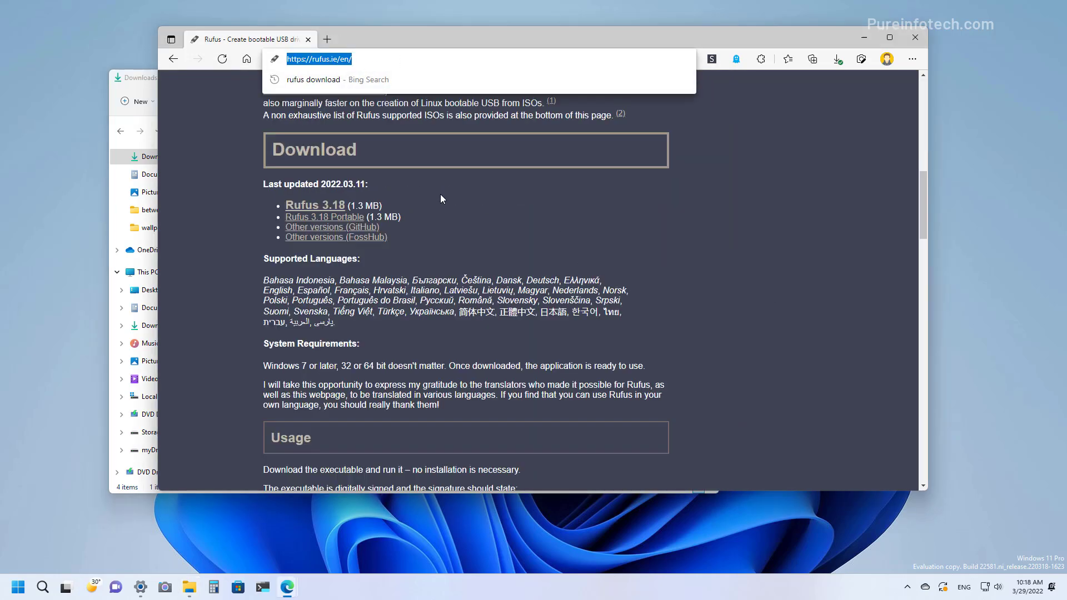
click(302, 204)
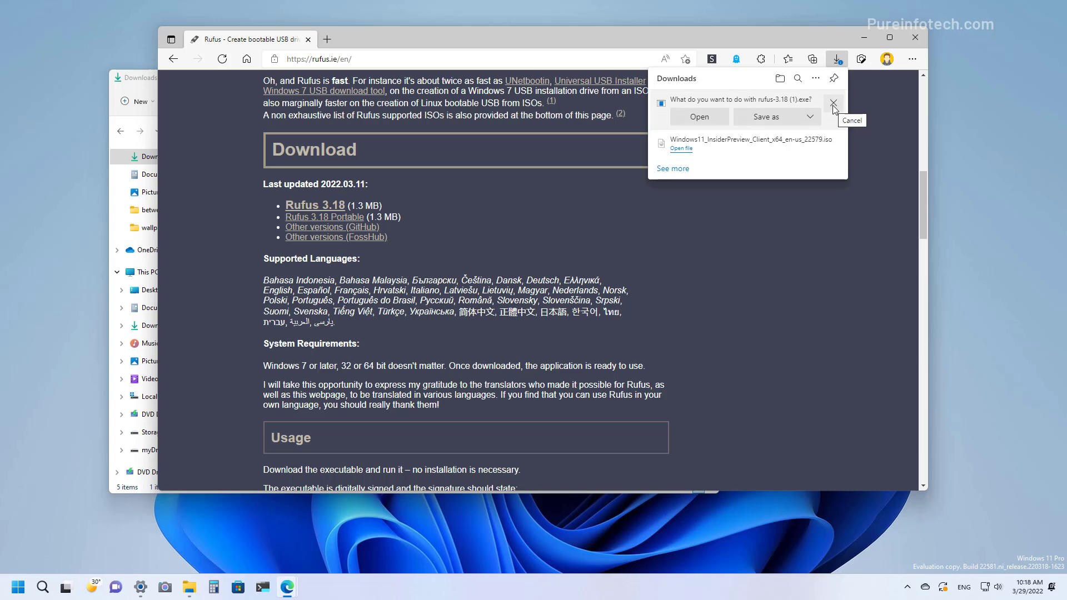
click(833, 104)
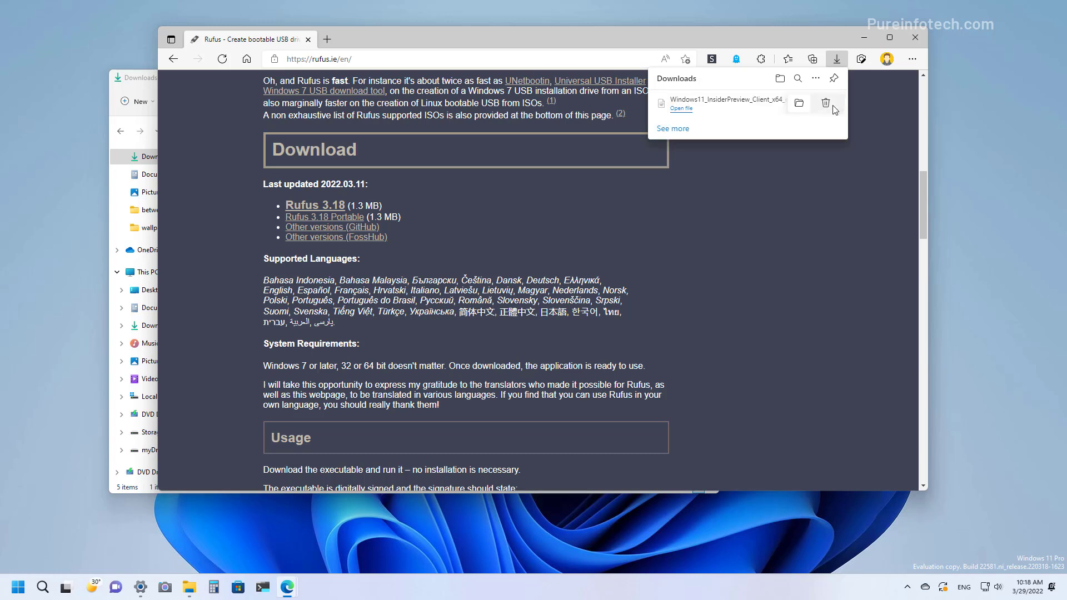
click(866, 42)
Eject the mounted DVD Drive (D:) and run rufus-3.18.exe from the Downloads folder.
right_click(192, 396)
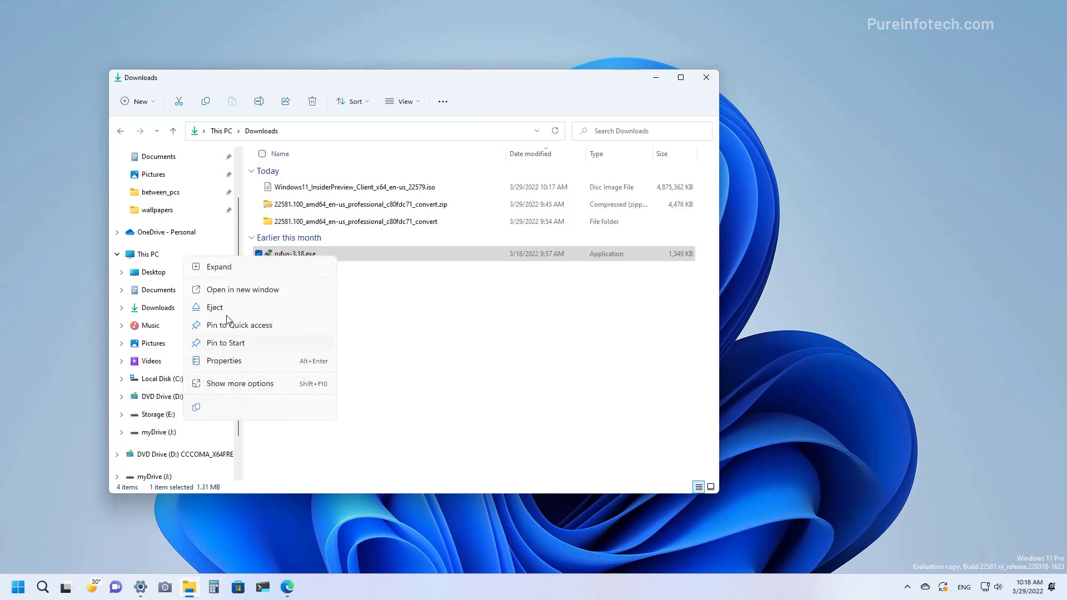
click(300, 307)
click(356, 322)
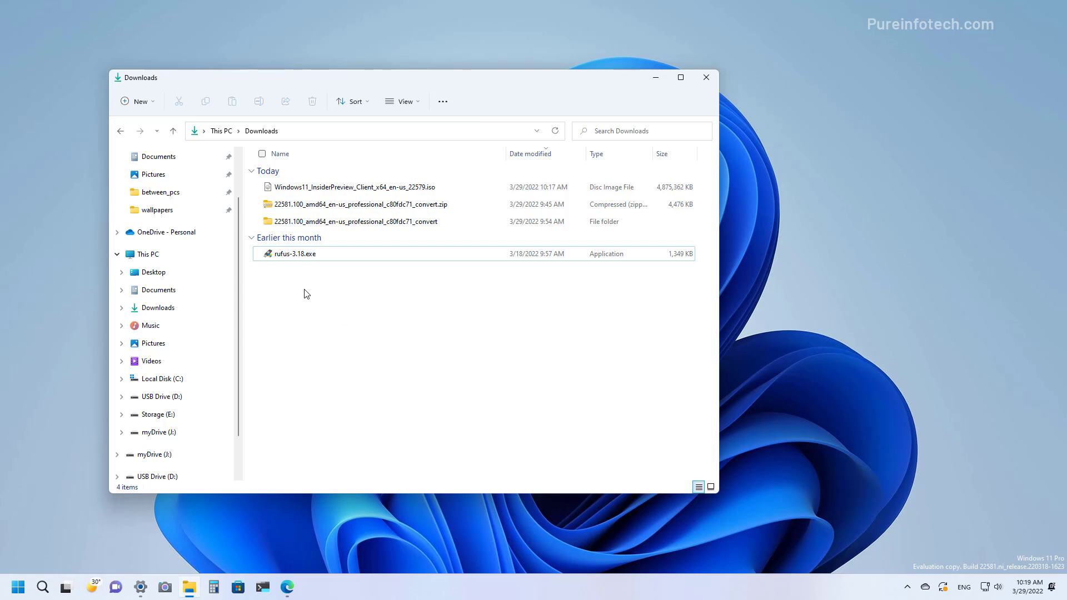
double_click(300, 256)
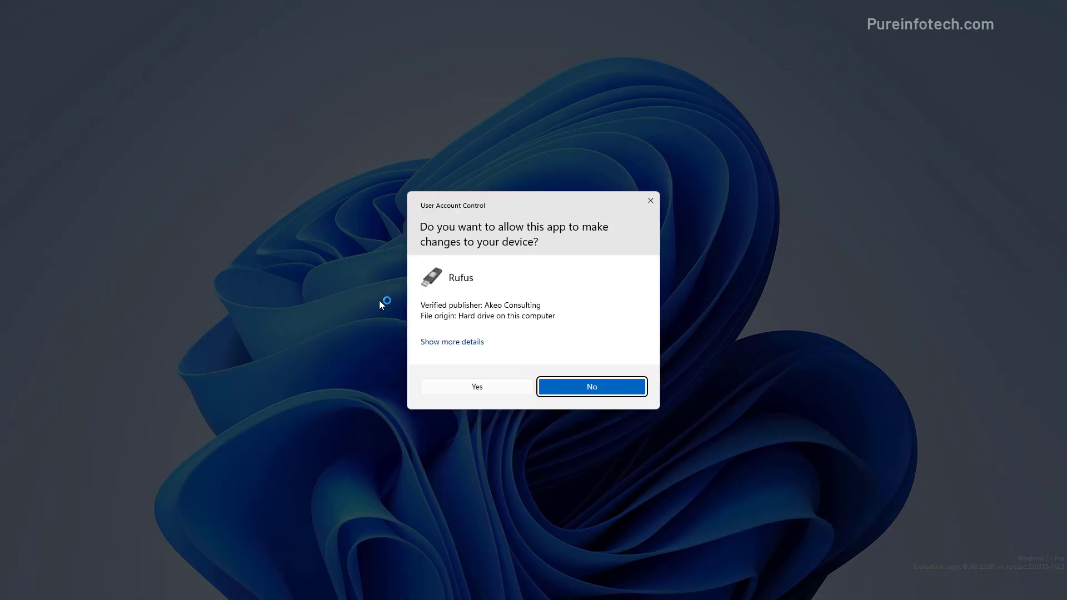
Allow Rufus to make changes and keep the 16 GB NO_LABEL (D:) drive as the device.
click(475, 387)
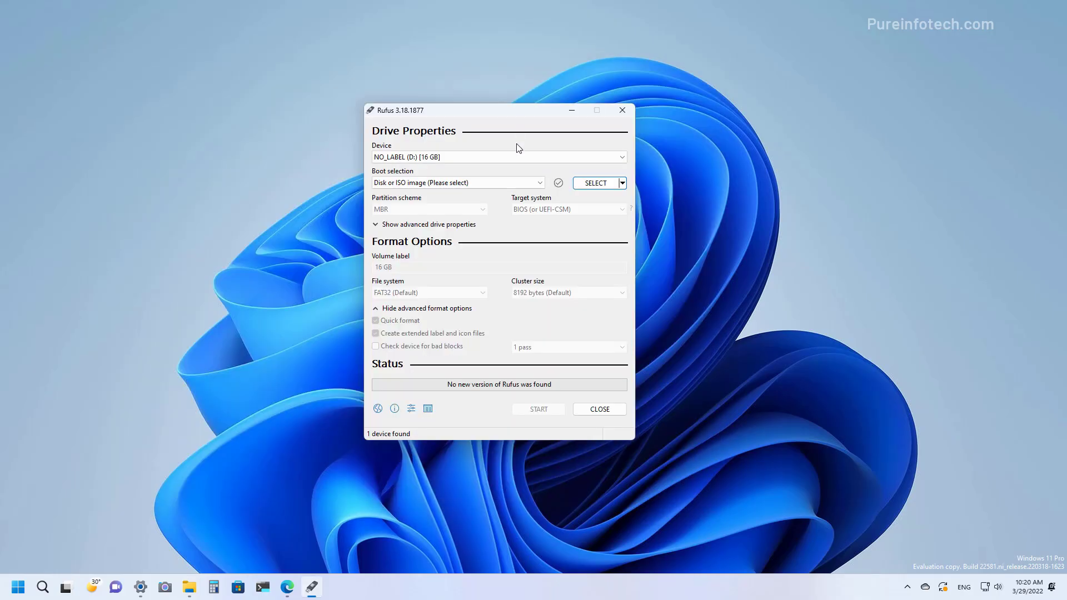
click(486, 158)
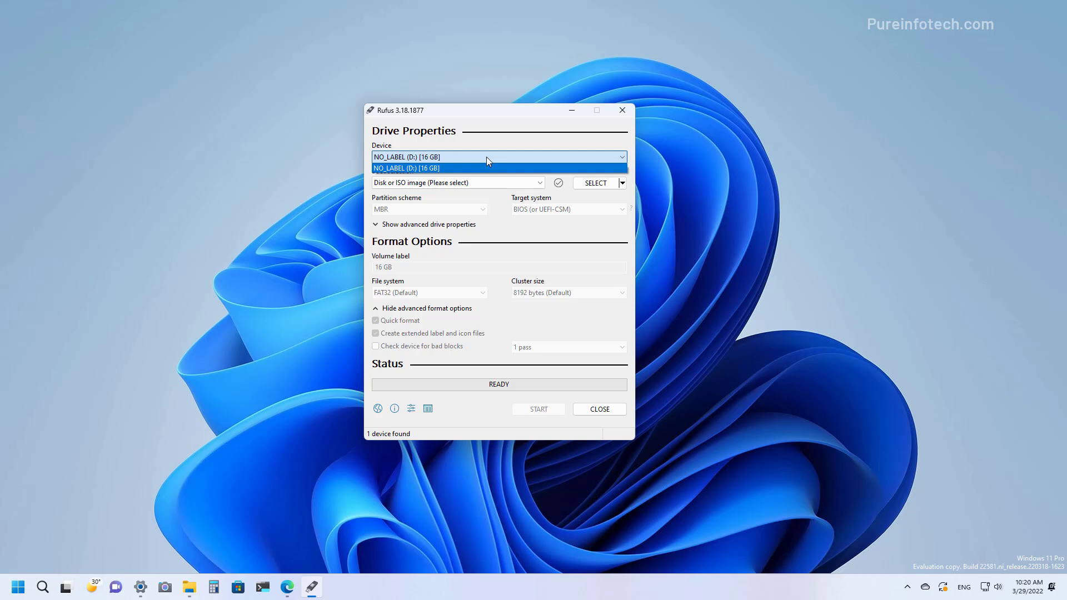
click(486, 156)
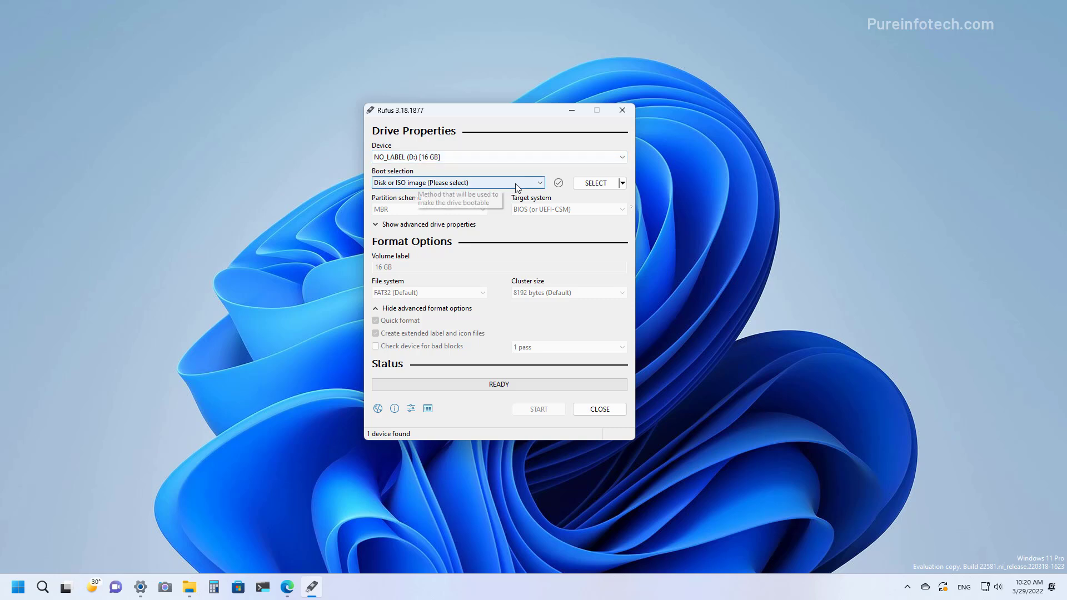
Load the 22581.1 ISO from the Downloads convert folder as the boot image.
click(600, 189)
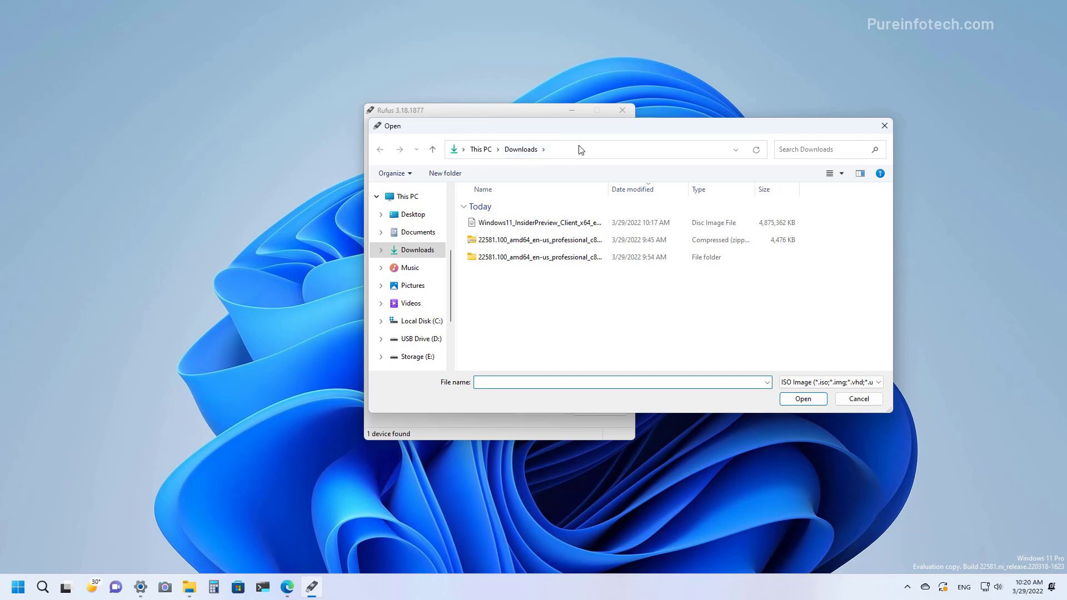
drag(607, 188, 665, 188)
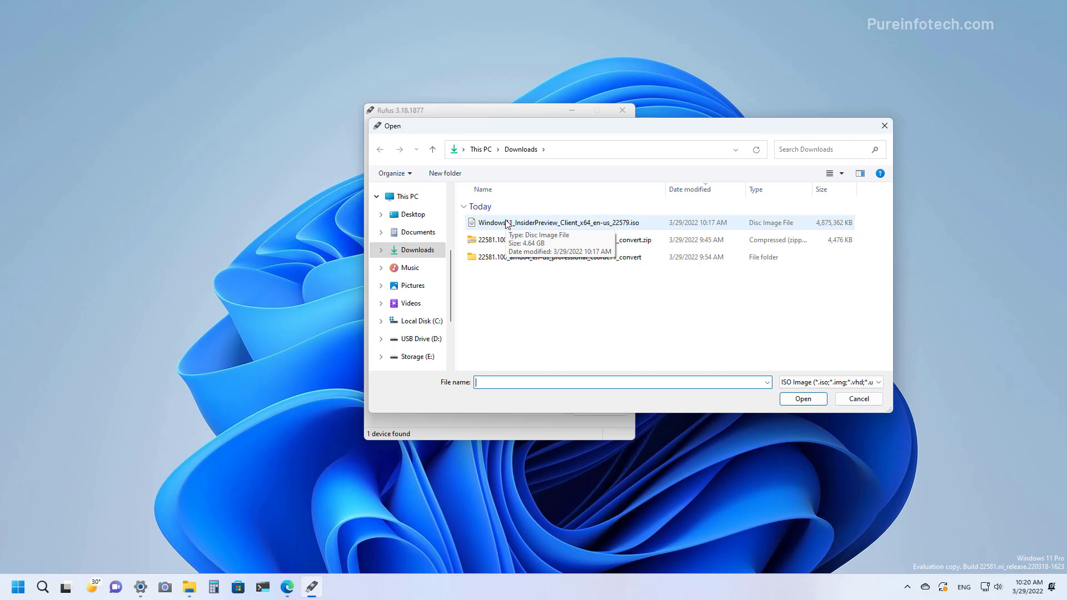
double_click(505, 259)
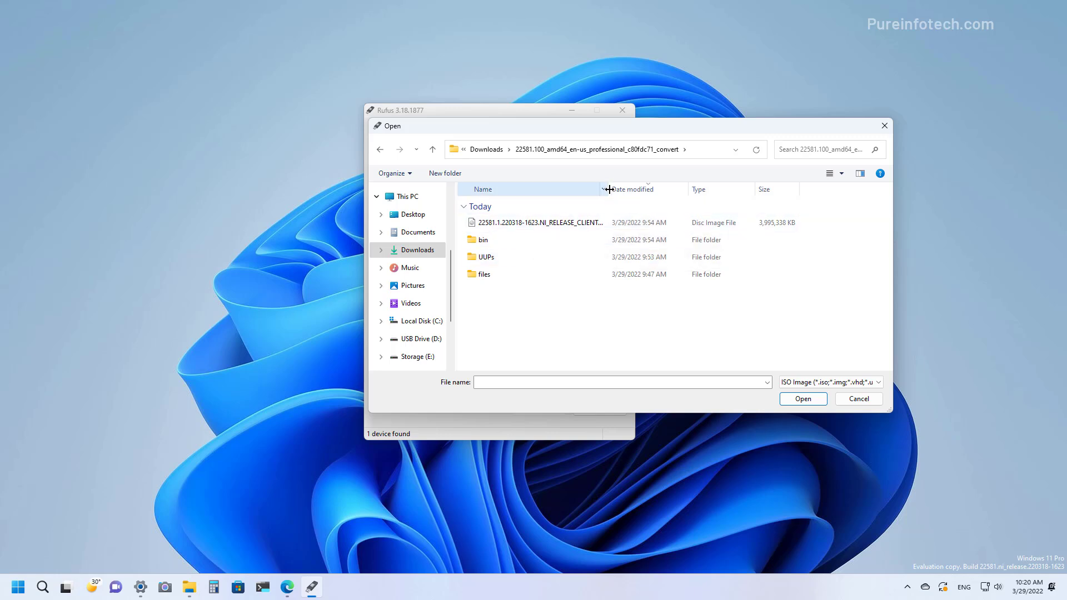
drag(609, 189, 701, 188)
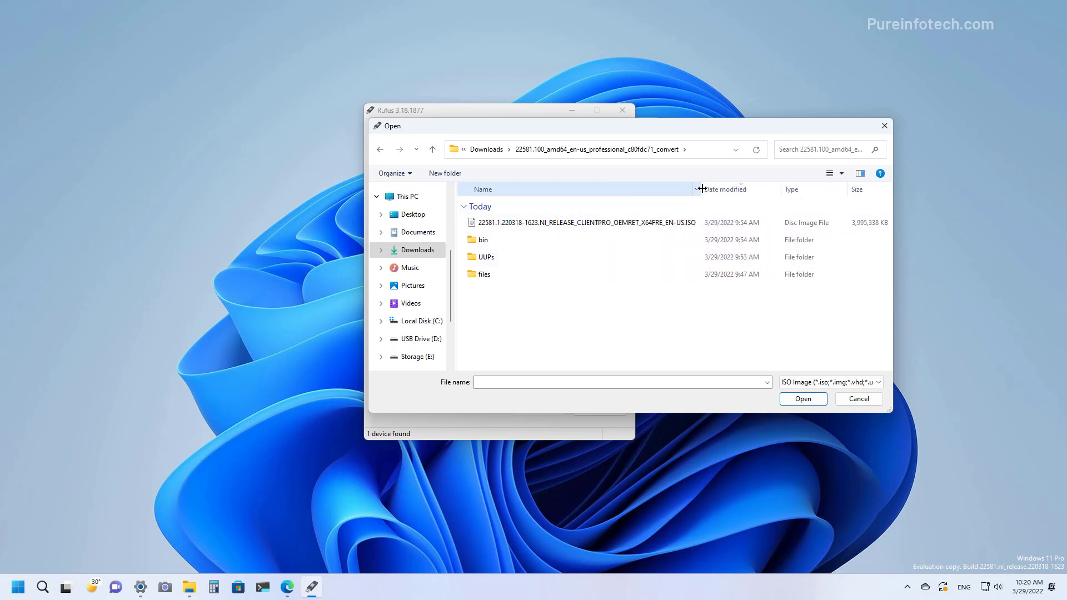
double_click(535, 225)
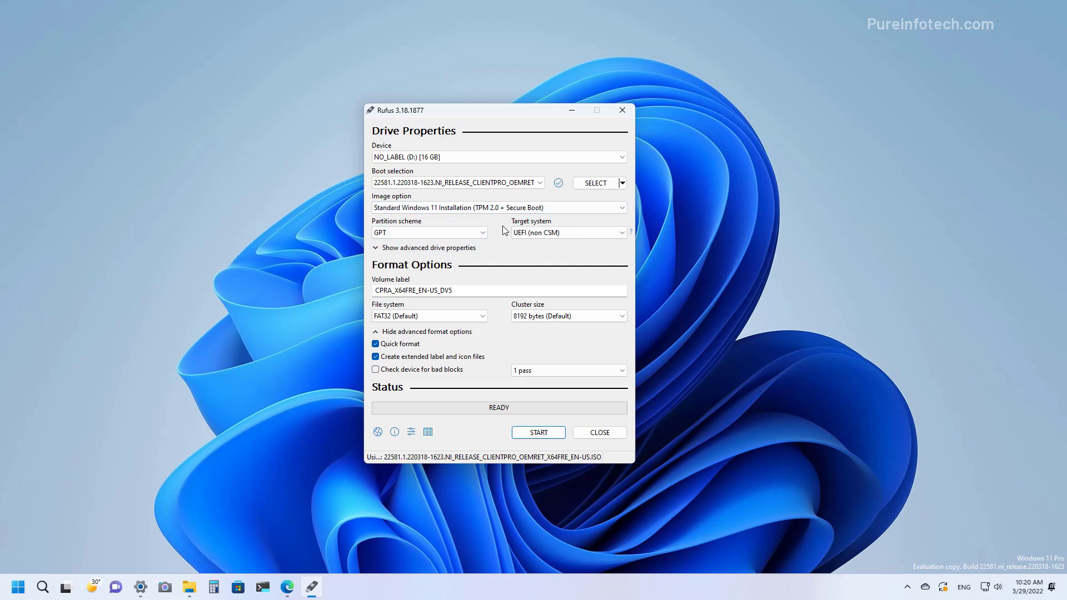
Set volume label 'Windows 11 22H2 Preview' and keep the Standard Windows 11 Installation image option.
key(Tab)
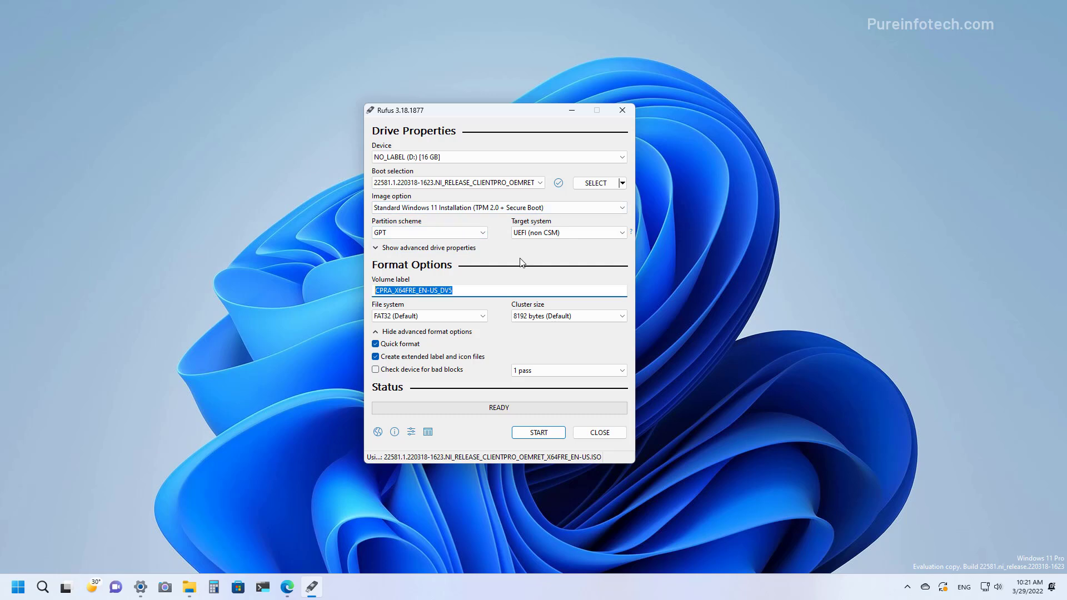
text(Windows 11 )
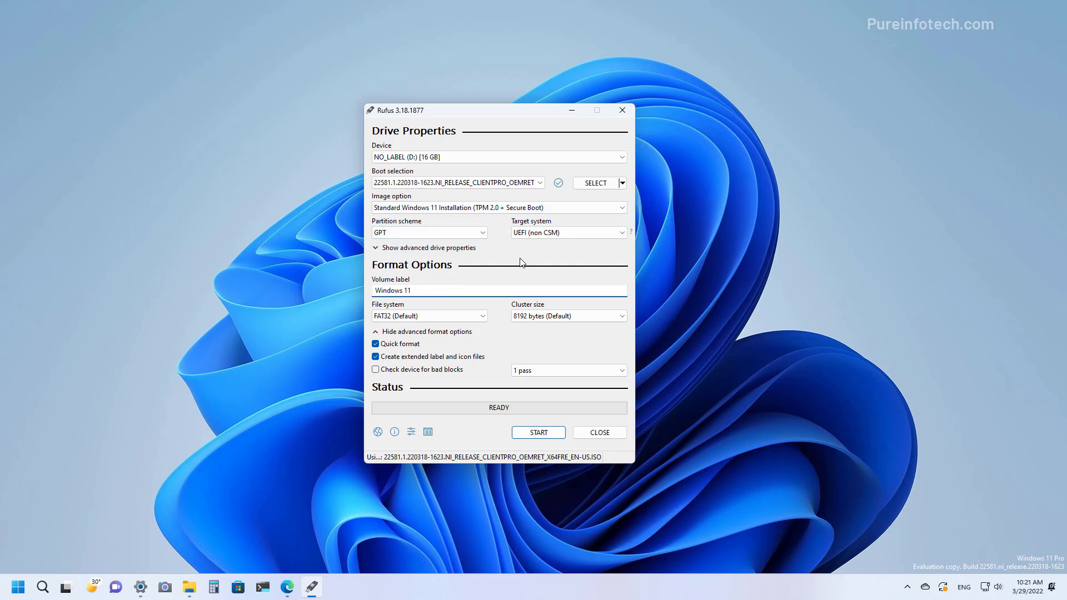
text(22H2 Preview)
click(438, 332)
click(439, 332)
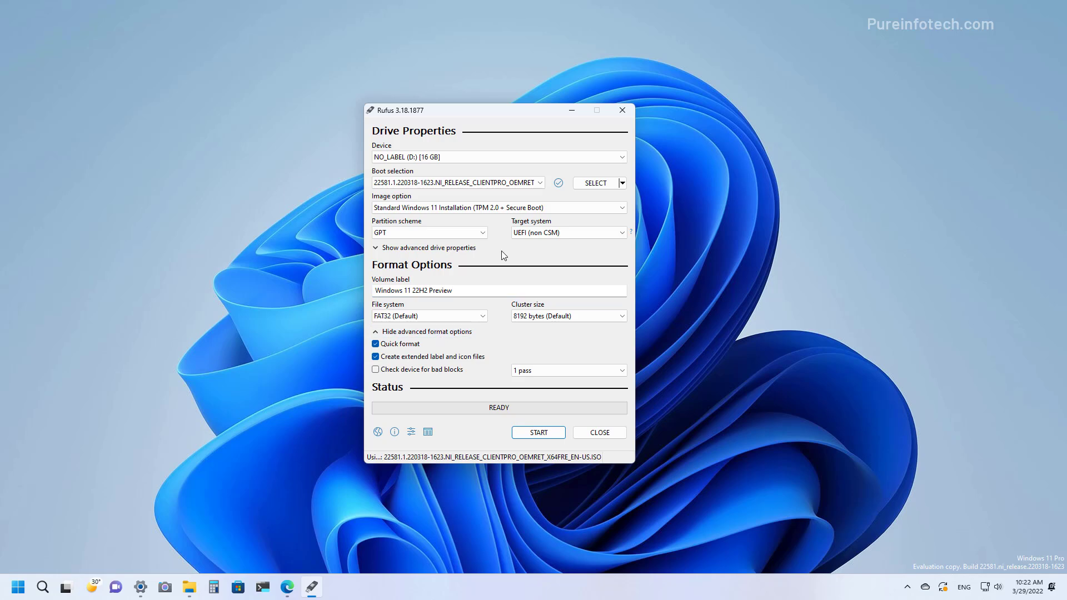
click(499, 208)
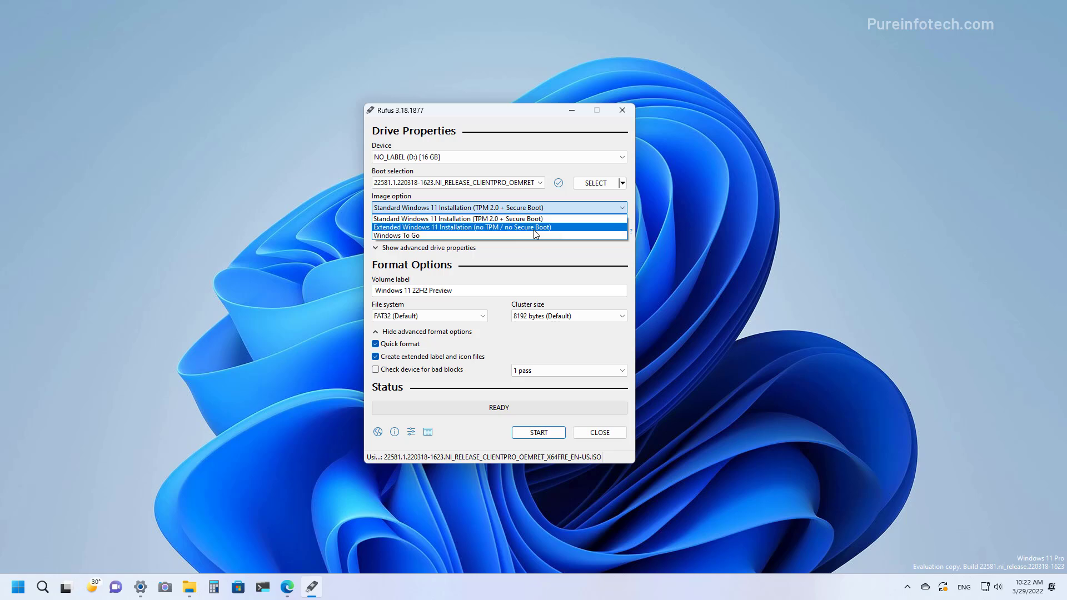
click(508, 252)
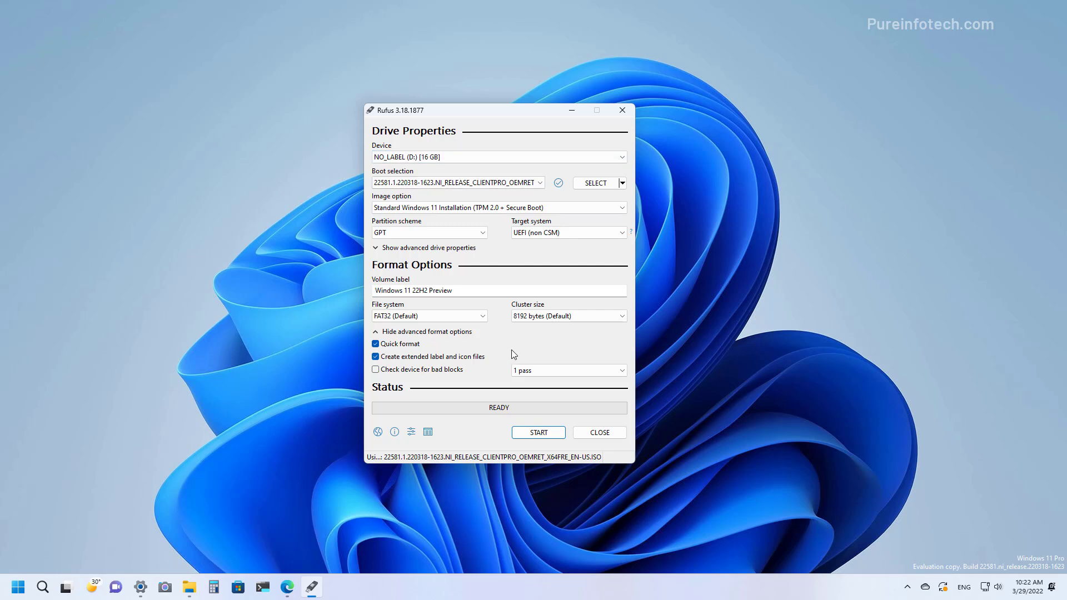
Start writing the ISO to the USB drive, accepting that all data on D: will be erased.
click(538, 433)
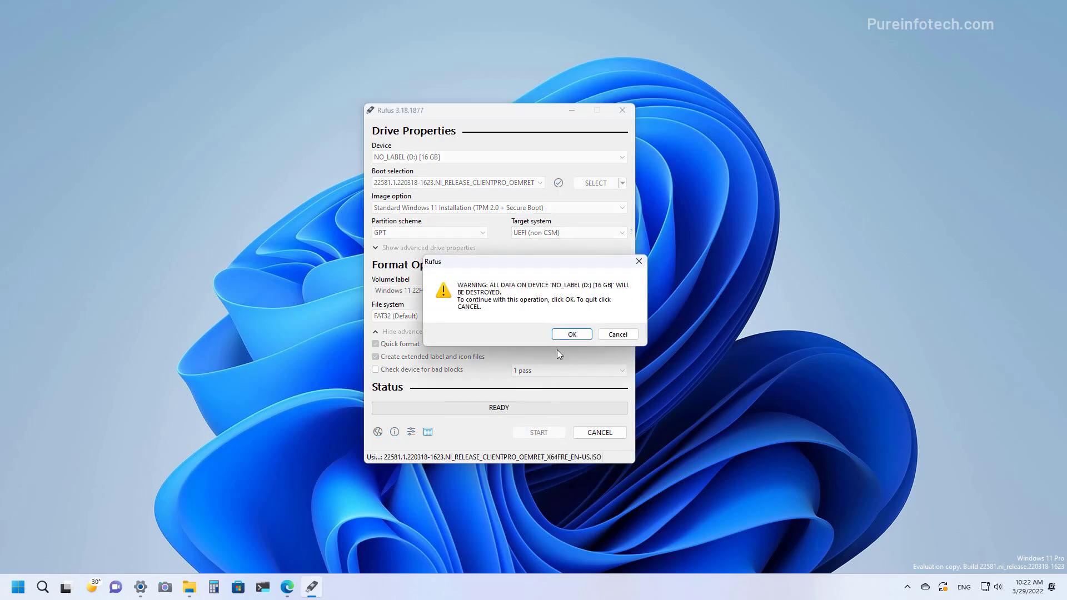
click(571, 335)
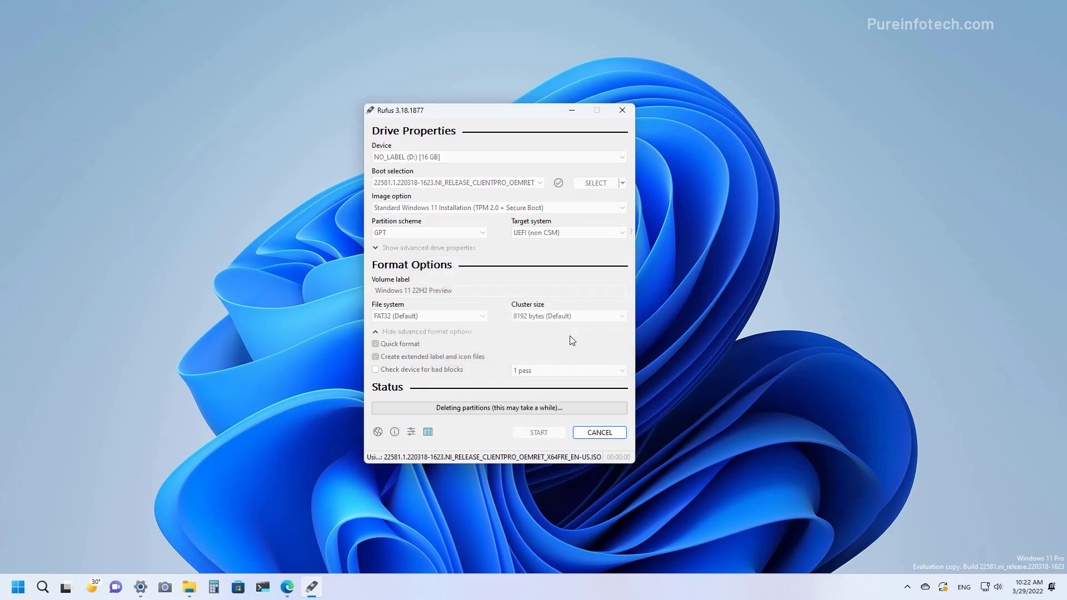